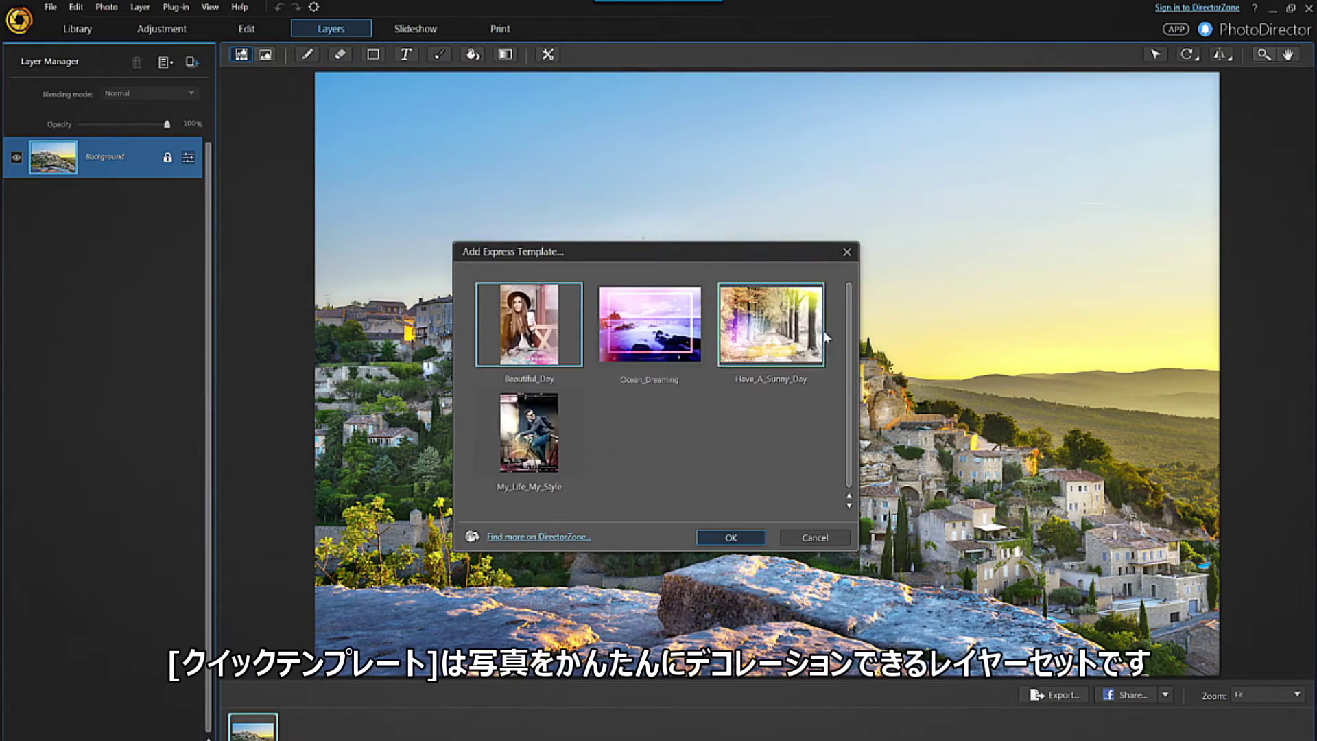
- Apply the Have_A_Sunny_Day template, then toggle the lightleak-1 layer off and on
click(825, 337)
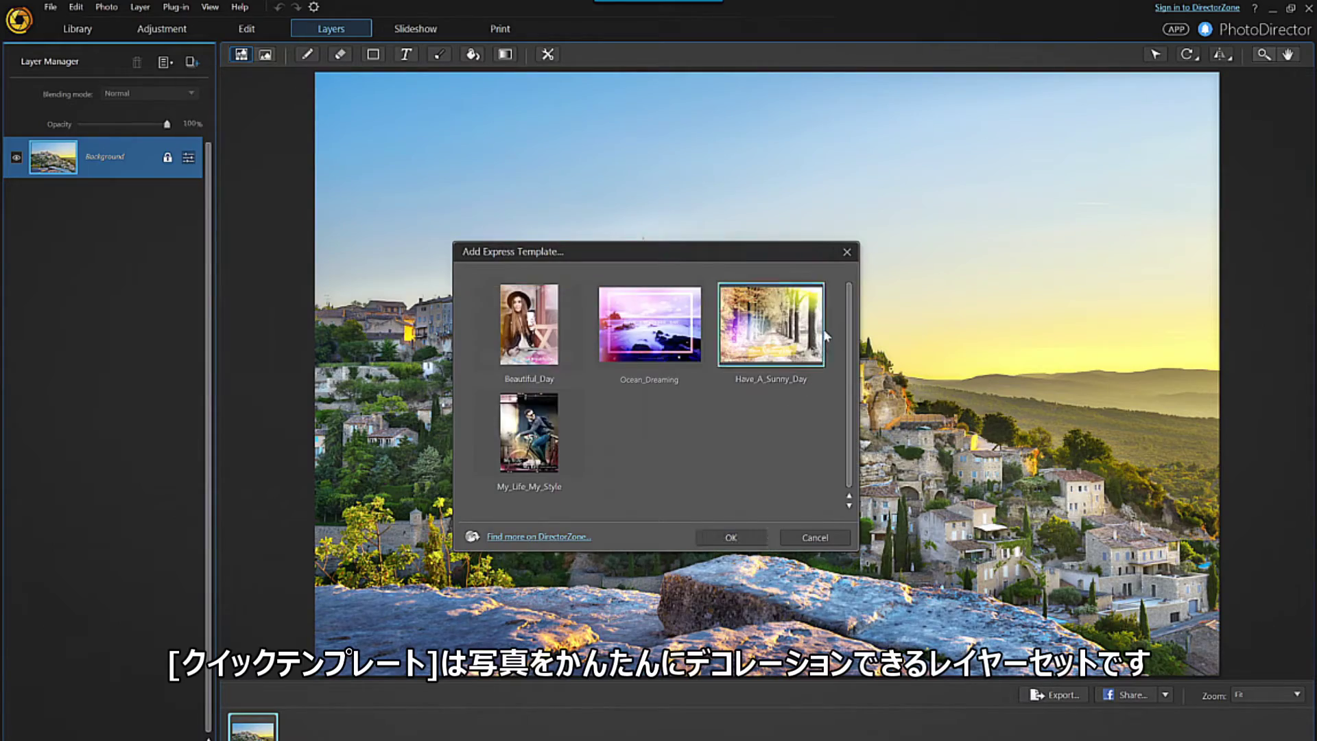
click(746, 533)
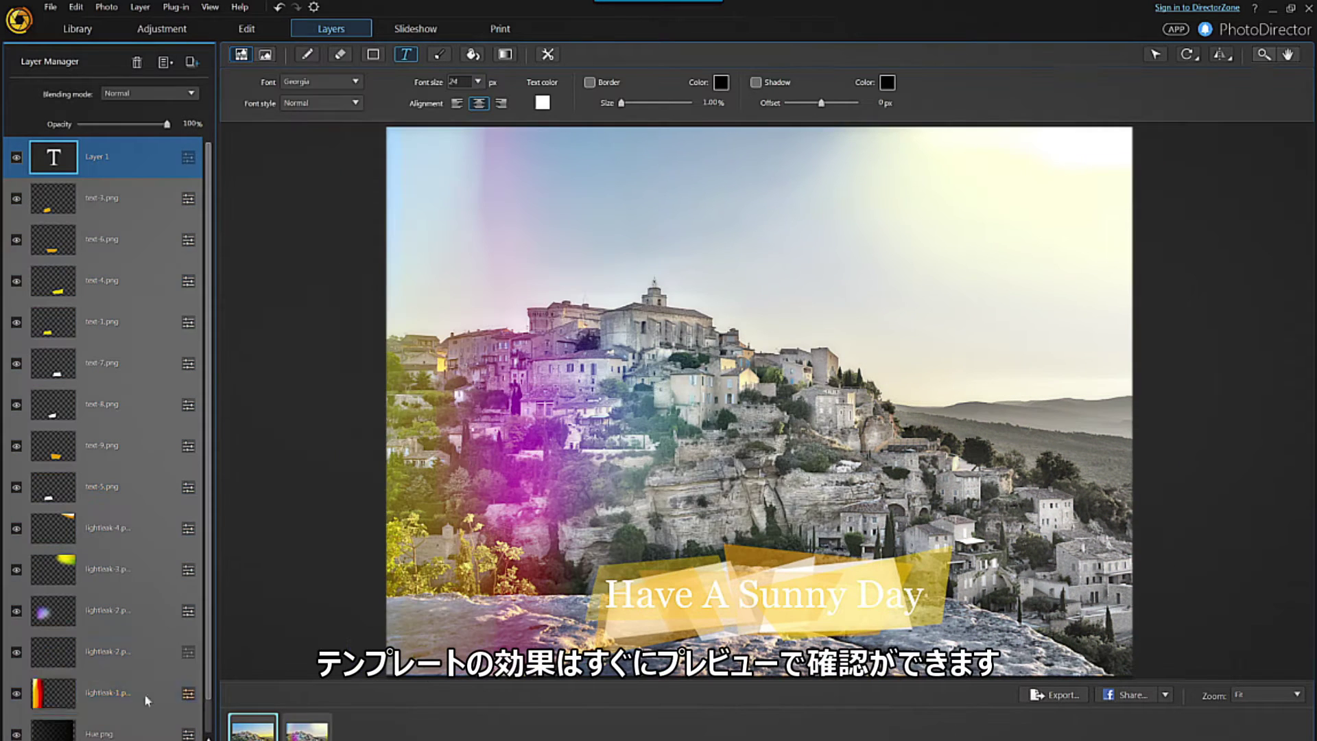
click(17, 693)
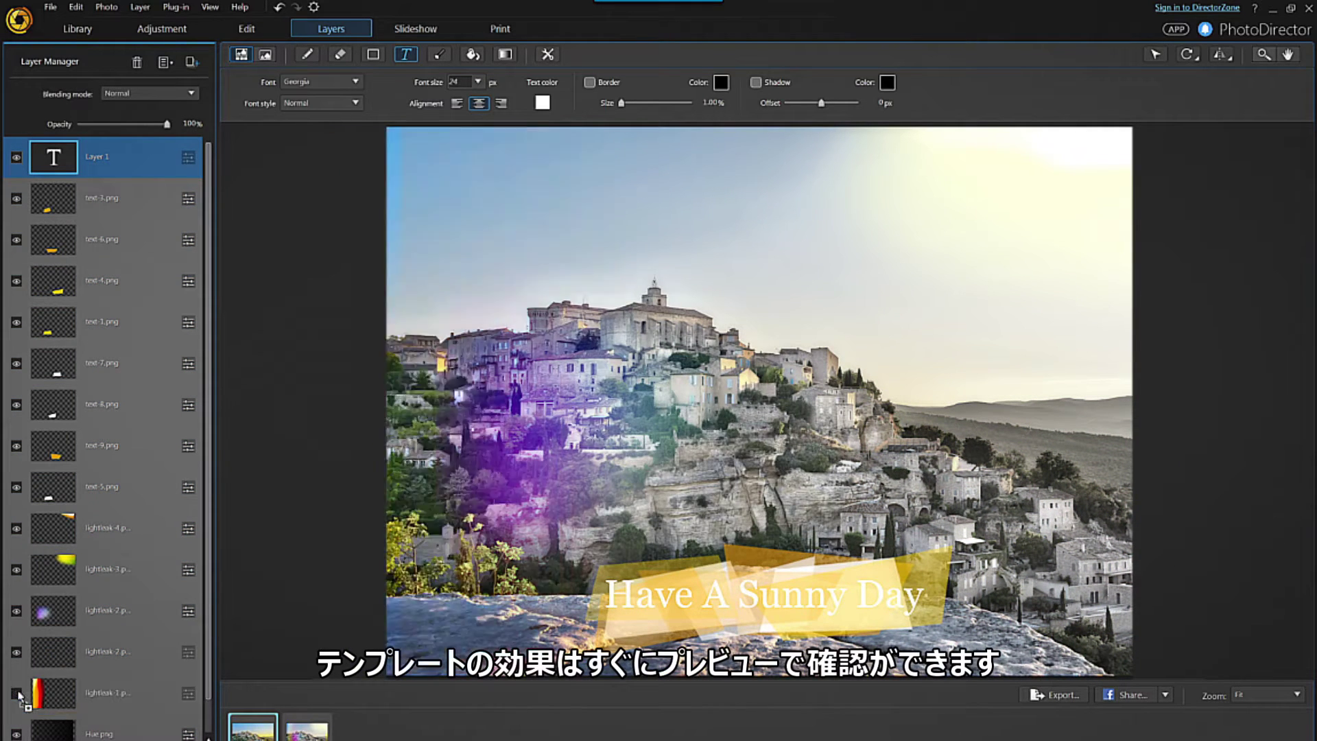
click(16, 694)
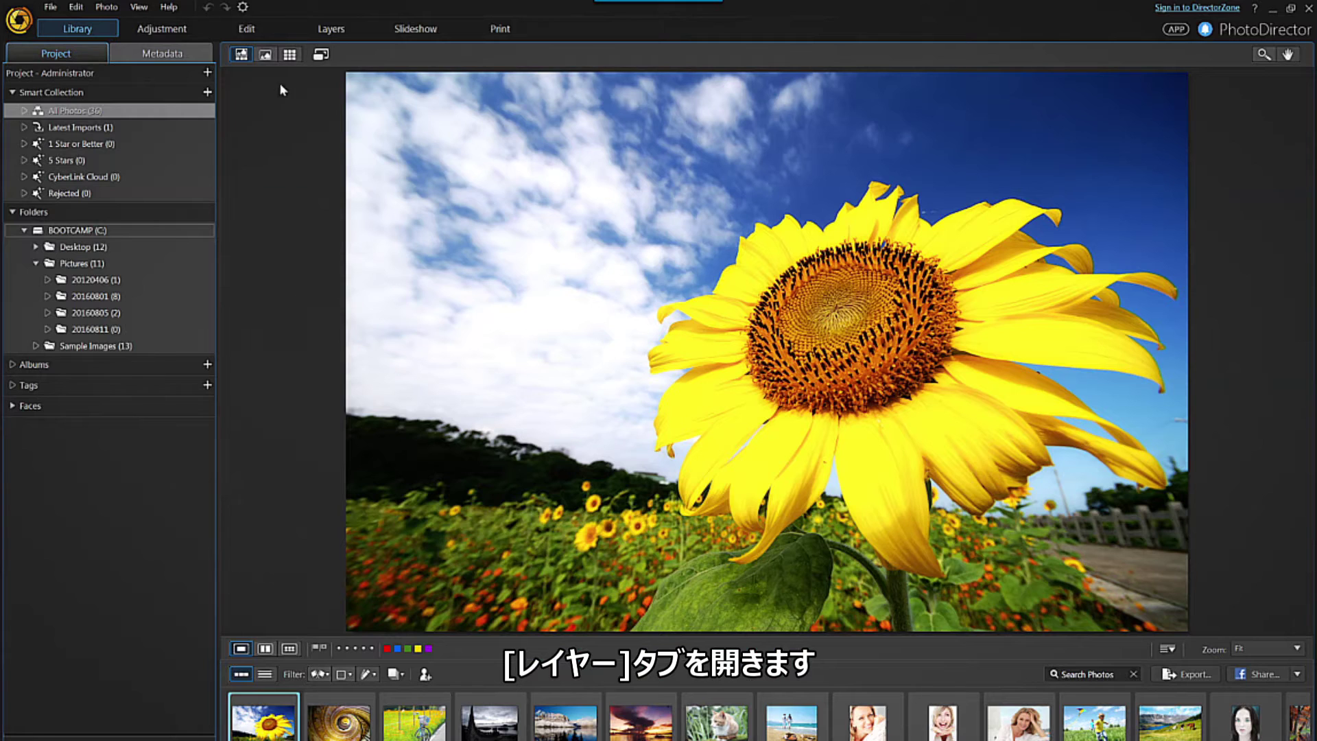
- Switch to the Layers workspace and load the boat-on-the-shore photo from the filmstrip
click(350, 29)
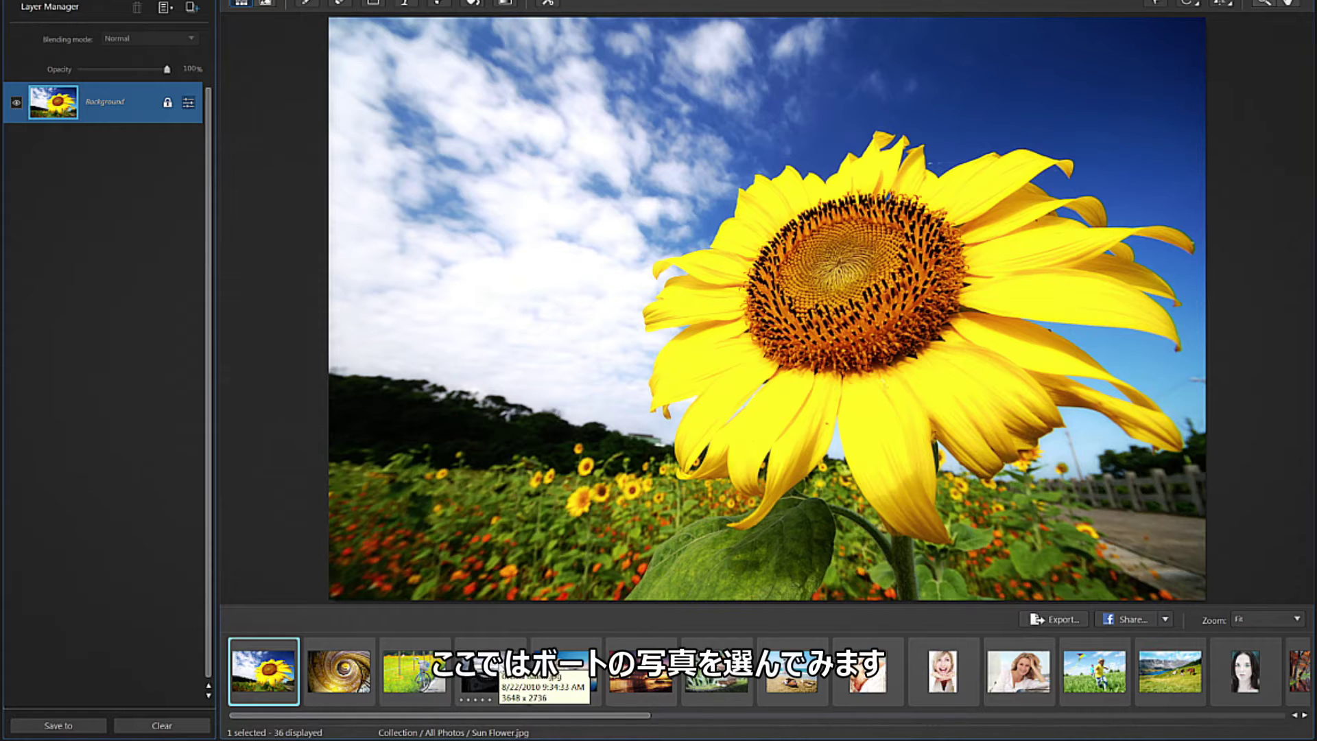
click(461, 646)
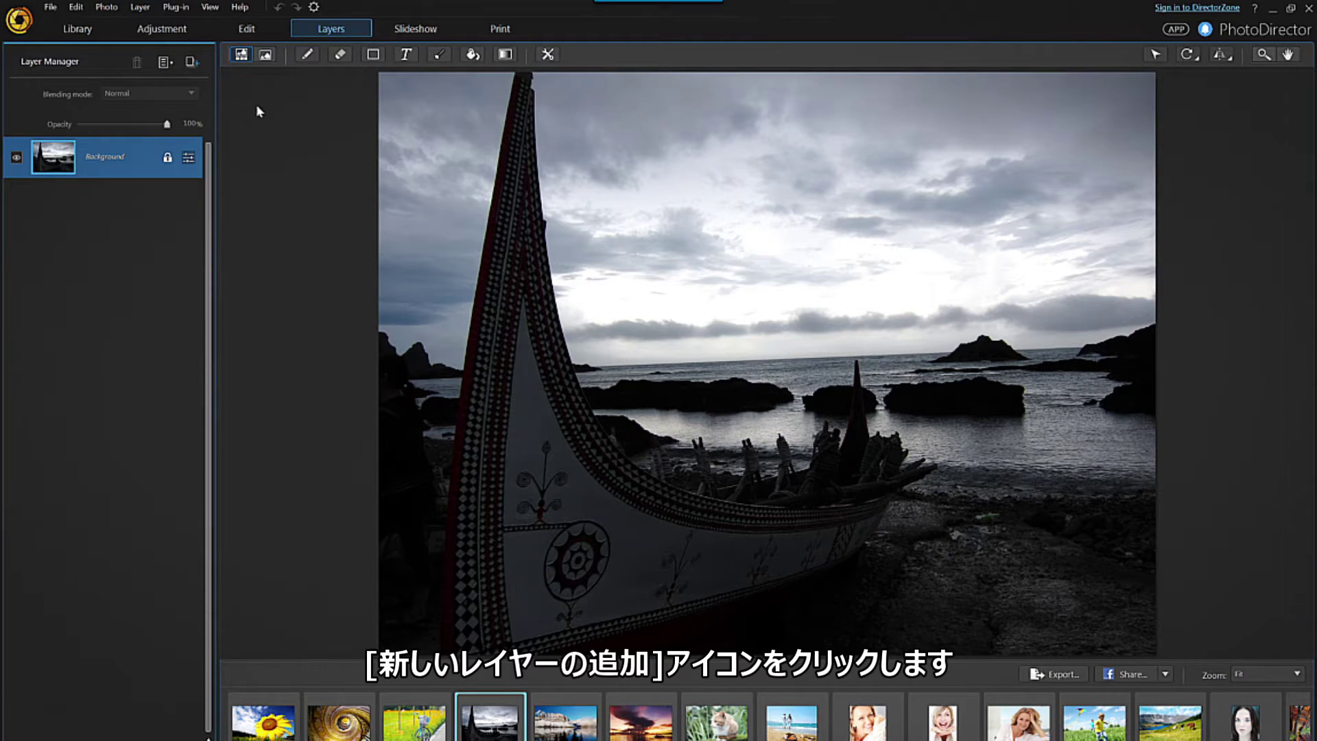
- Choose Add Express Template from Layer Manager's add-layer options
click(190, 64)
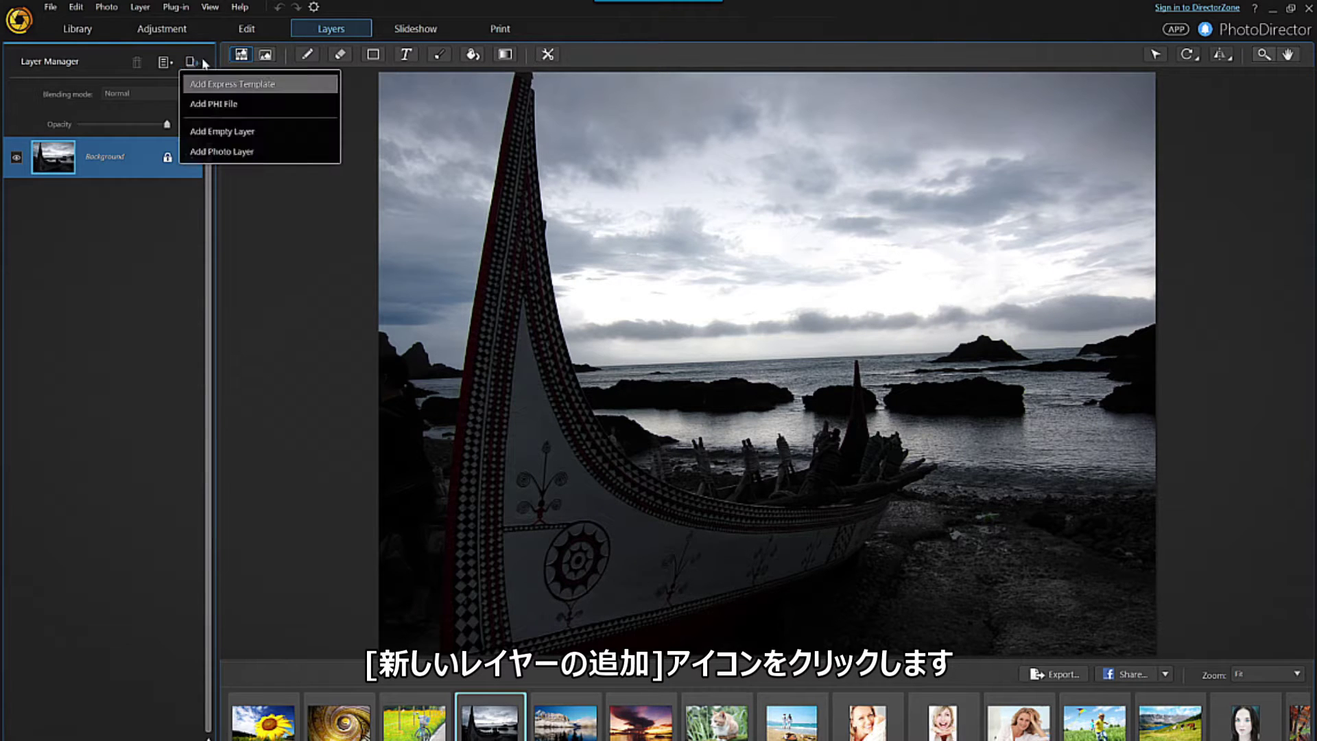
click(290, 86)
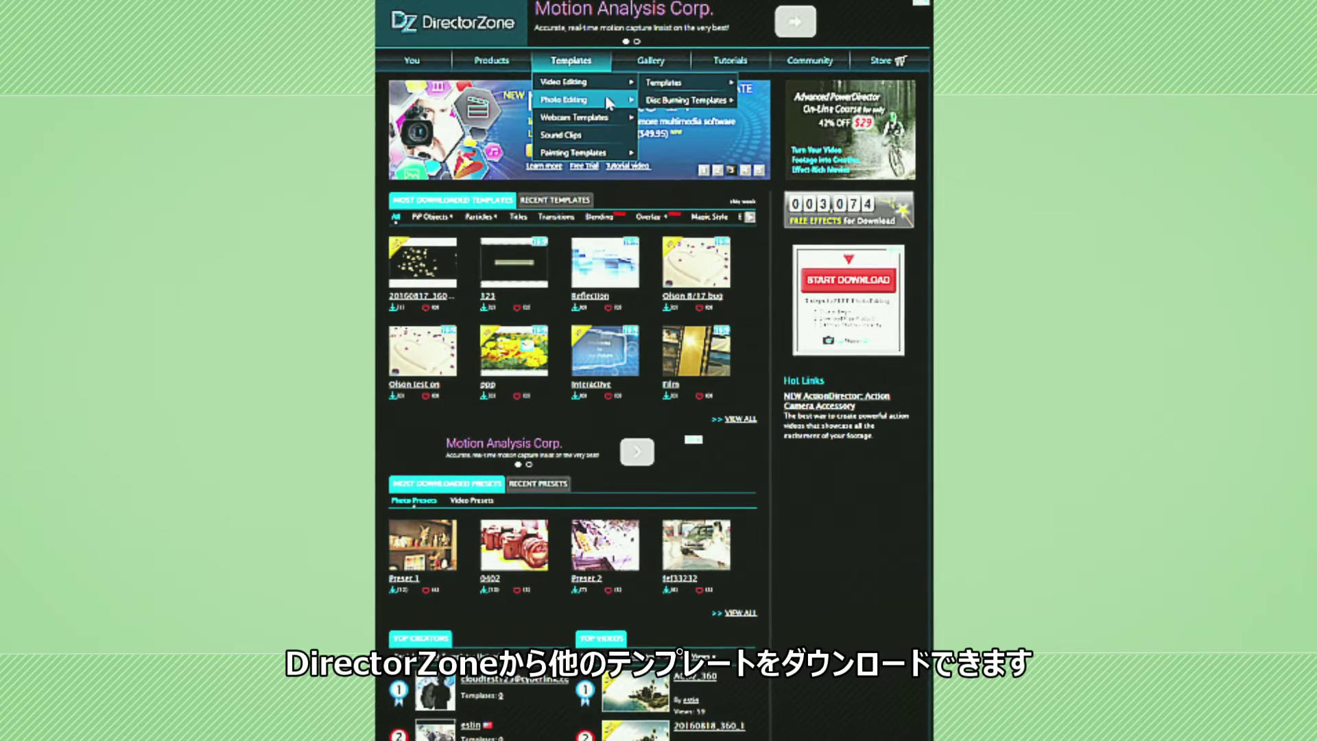
mouse_move(565, 98)
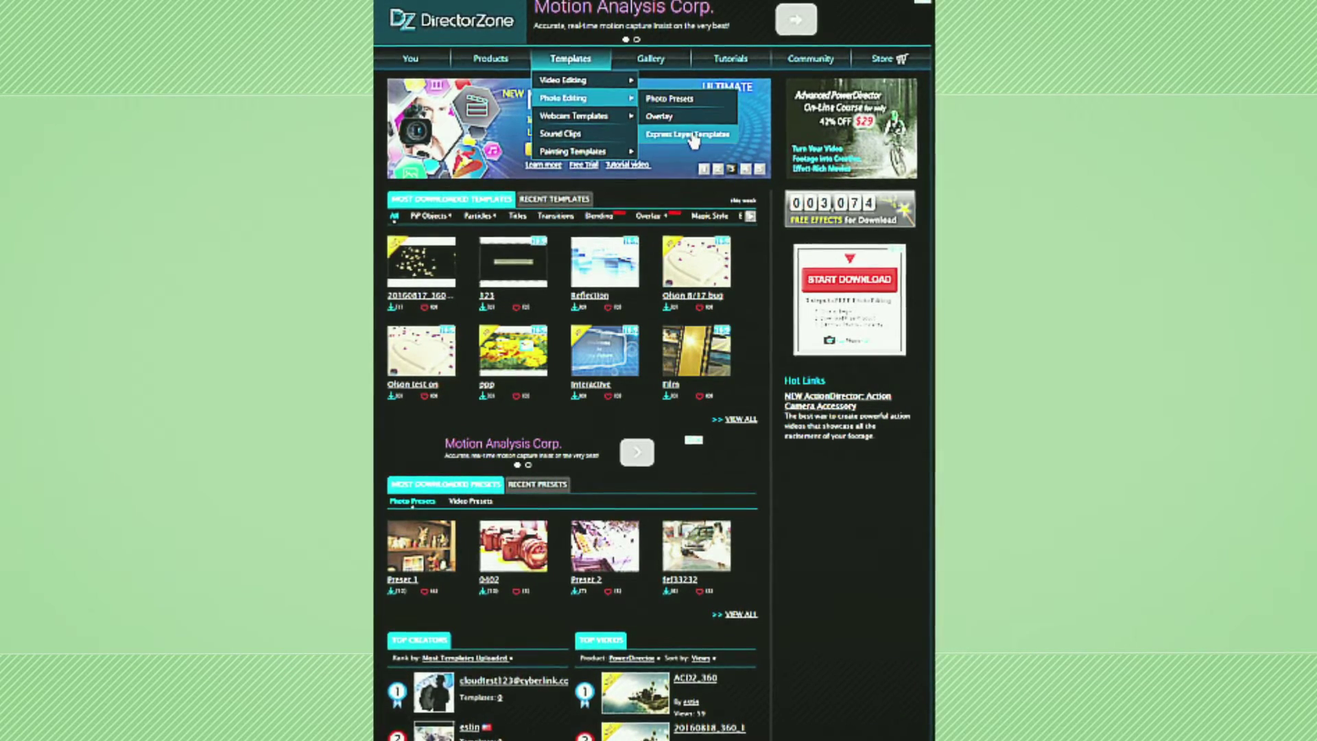
click(684, 136)
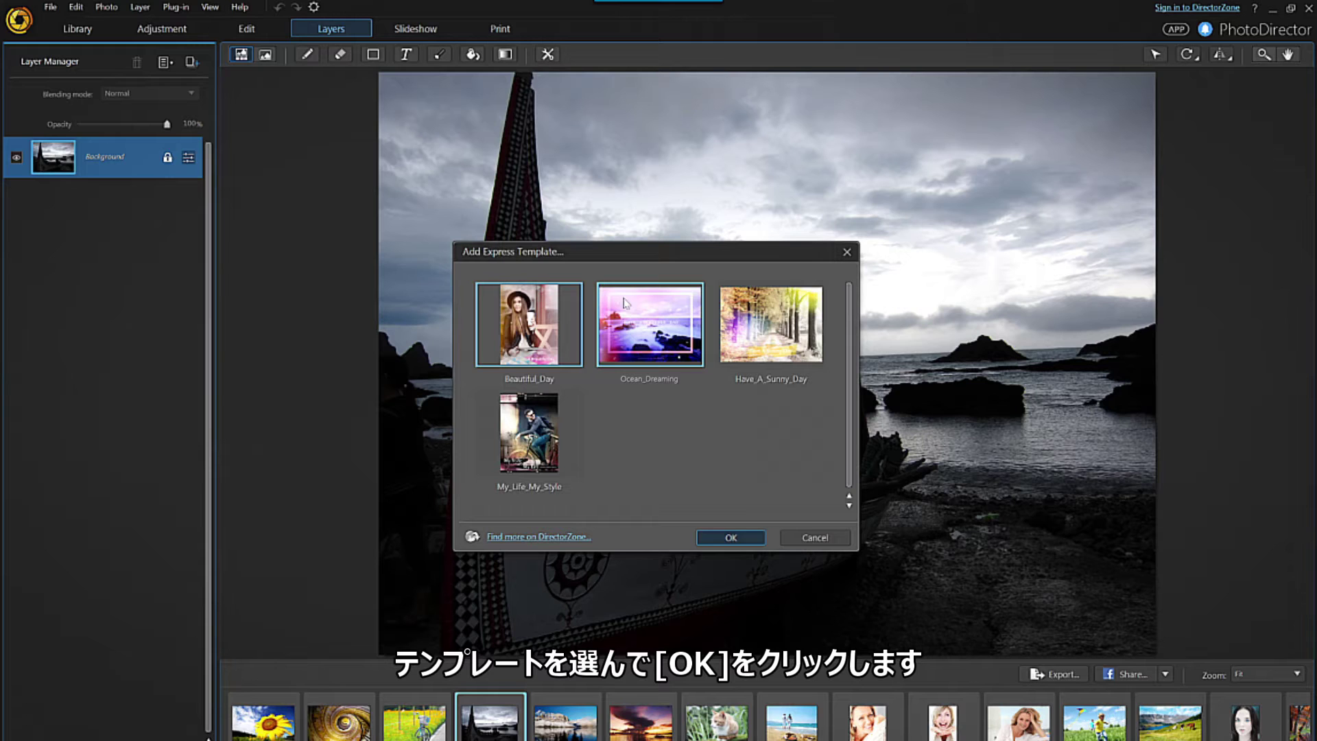
- Apply the Ocean_Dreaming template over the boat photo and select Layer 2
click(757, 539)
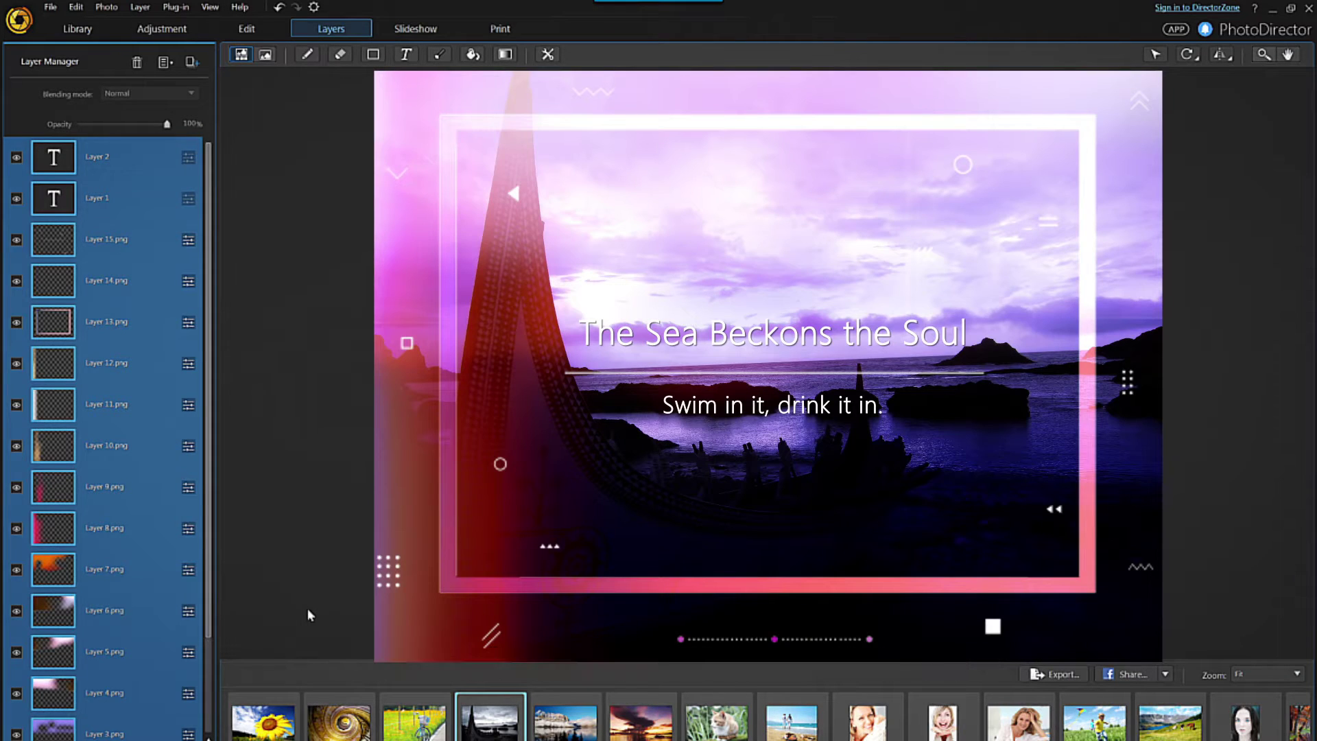
click(149, 156)
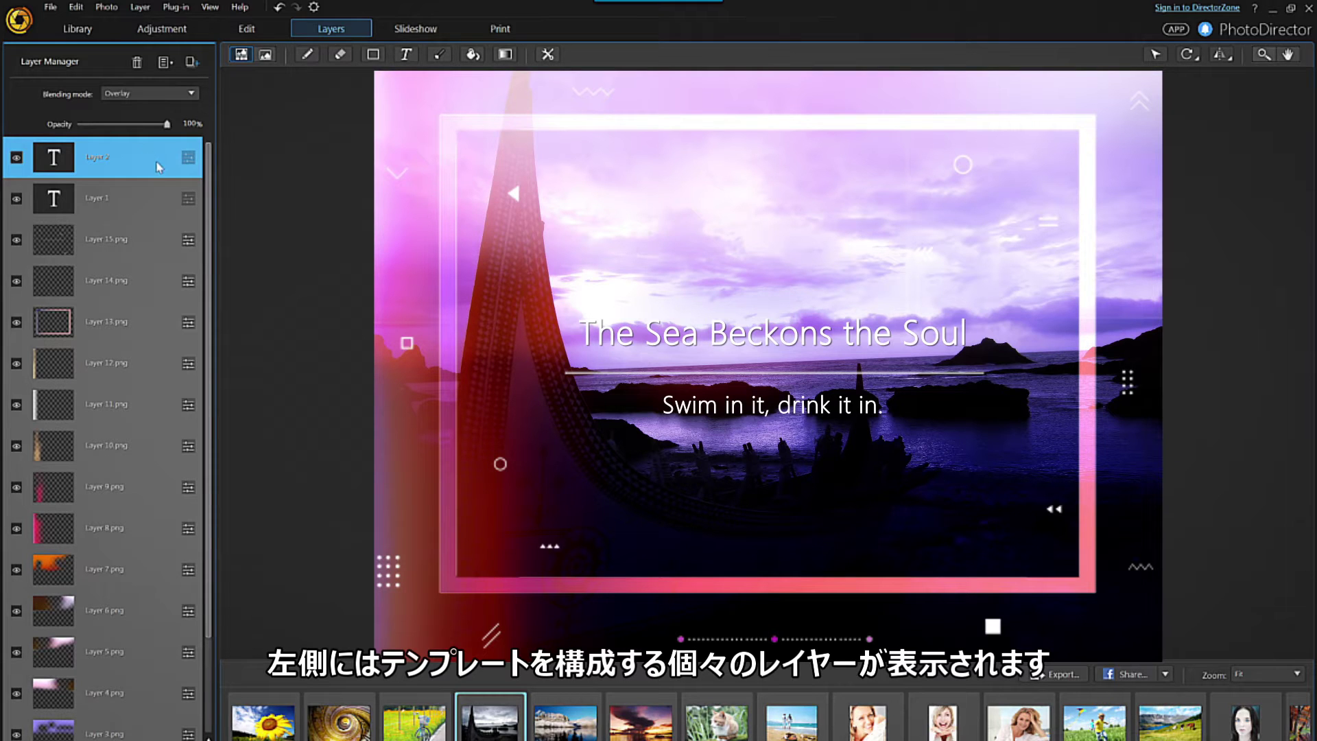
click(147, 198)
click(156, 242)
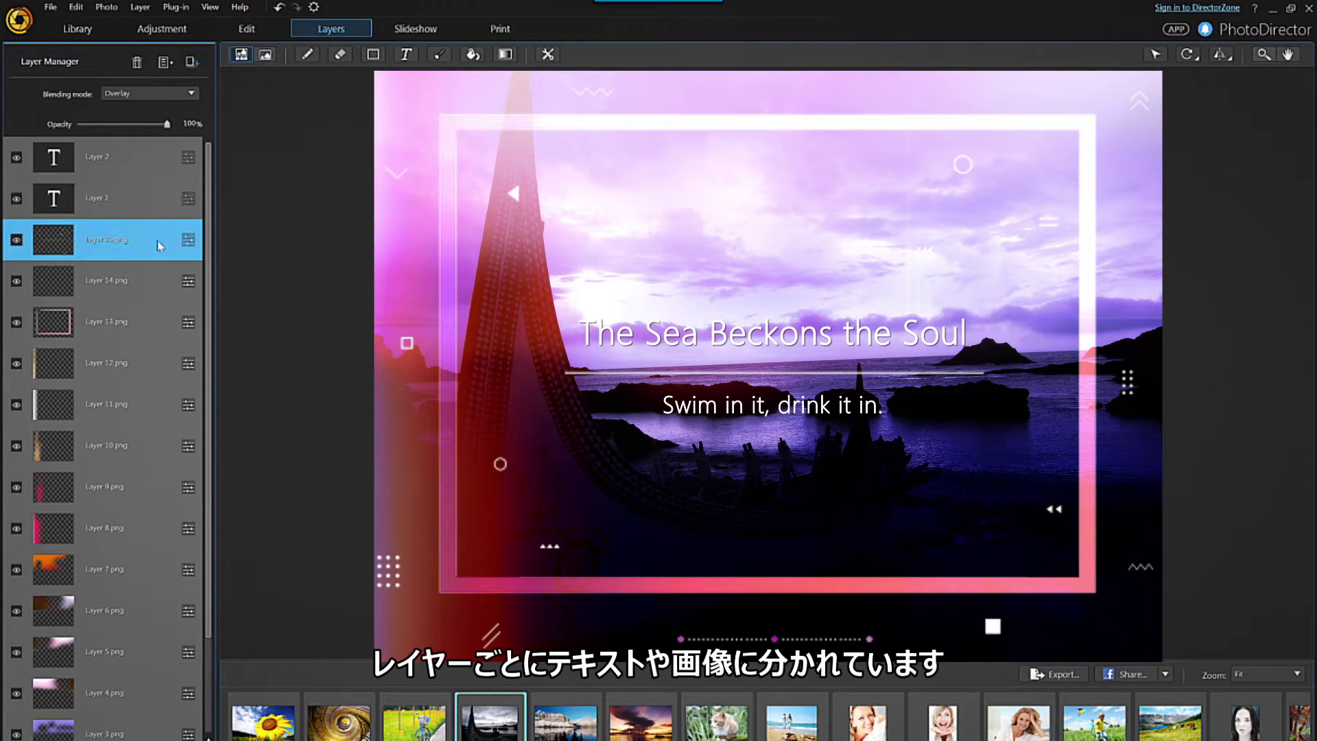
click(143, 278)
click(148, 323)
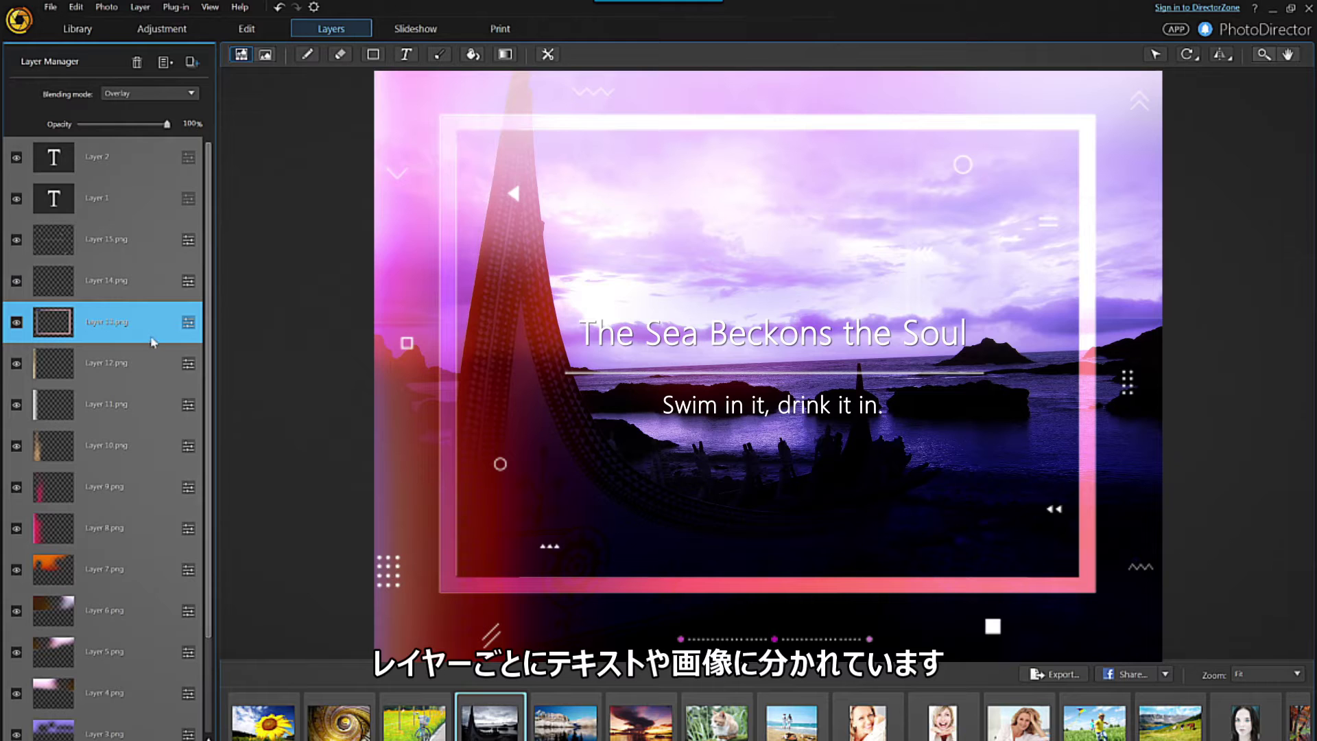
click(154, 373)
click(143, 404)
click(144, 445)
click(106, 638)
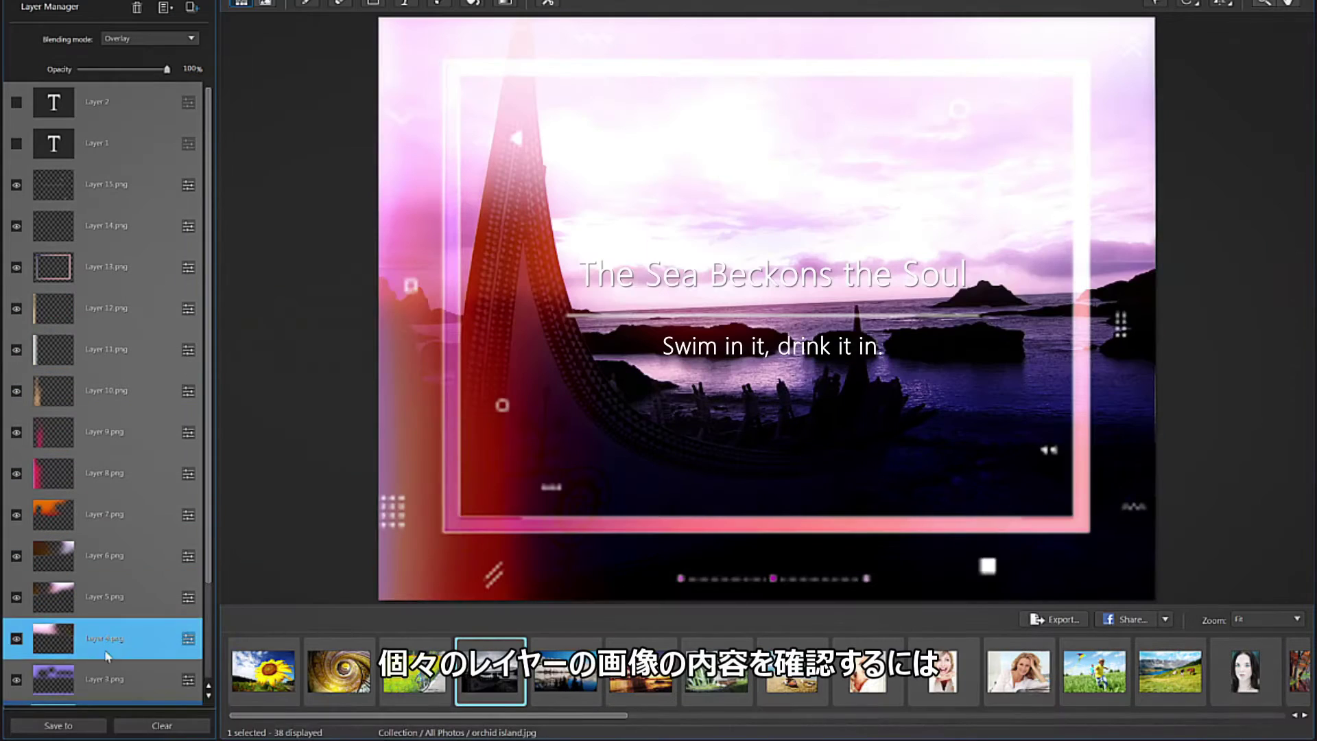
click(76, 685)
click(15, 682)
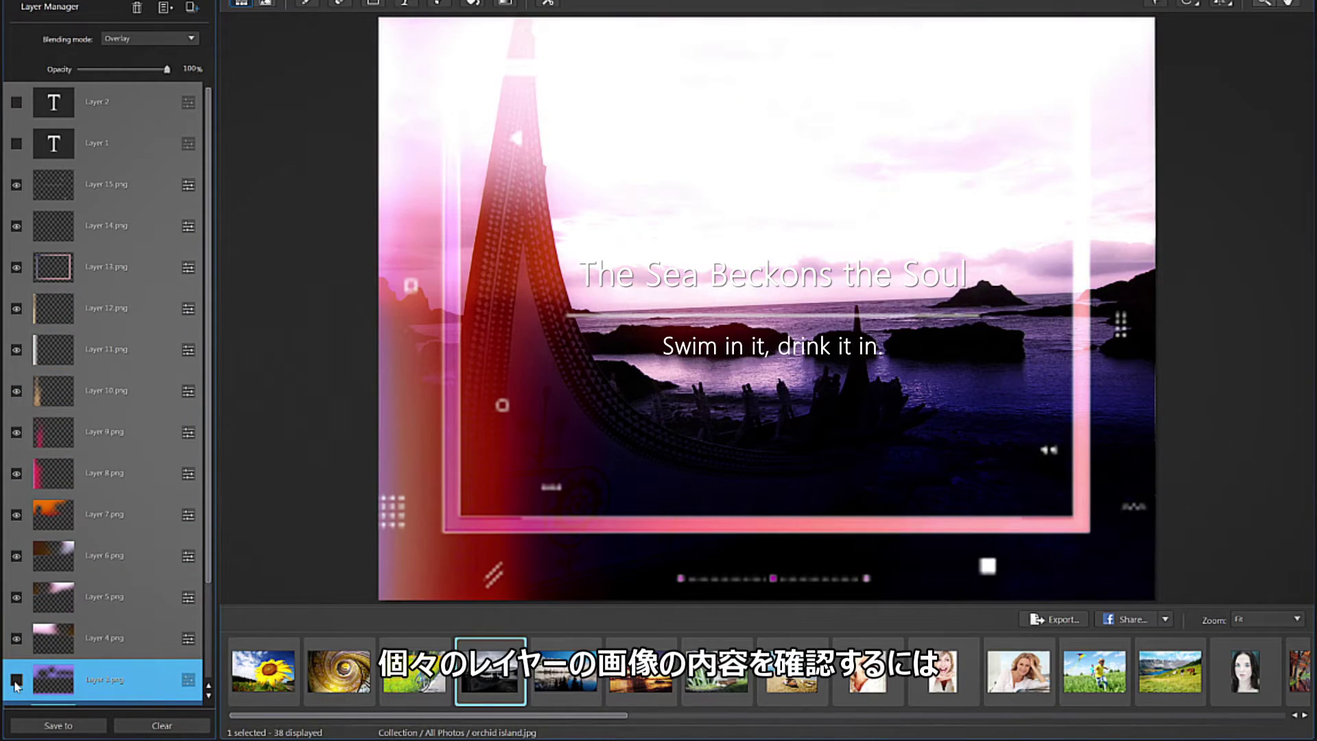
click(16, 681)
click(16, 681)
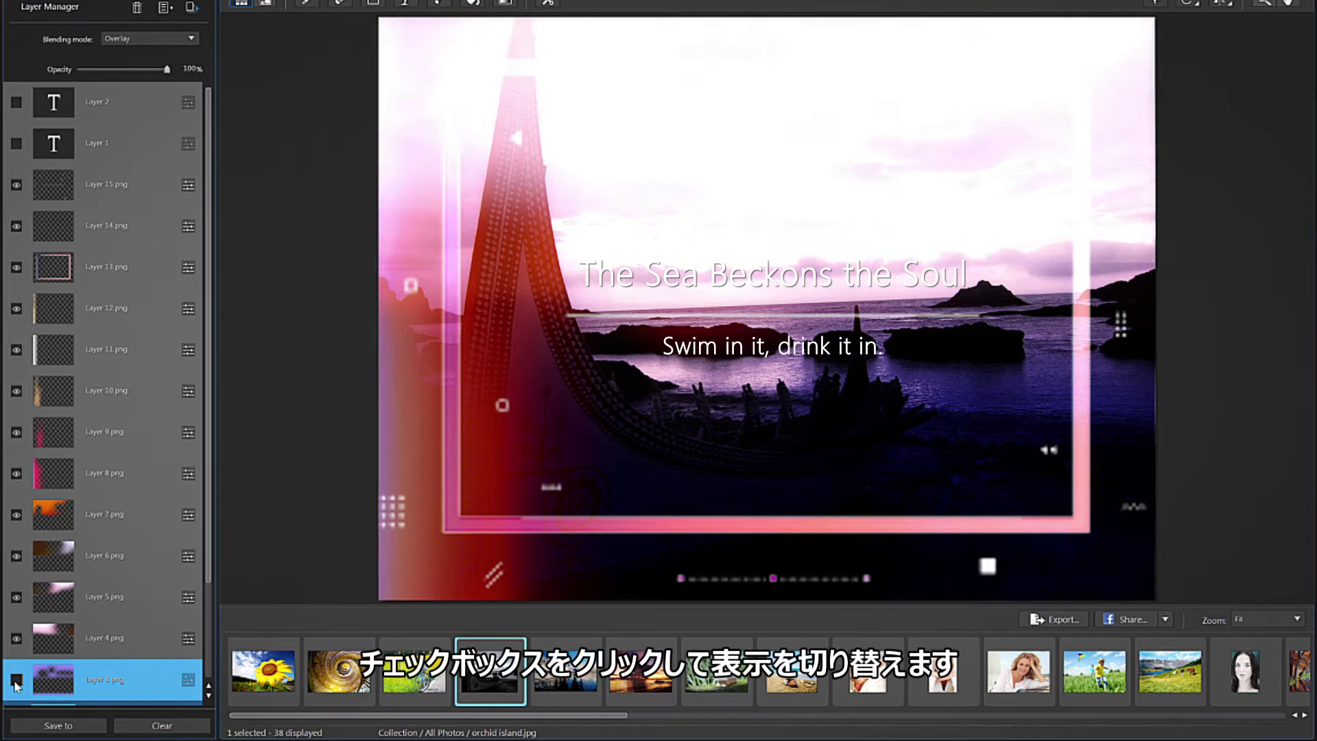
click(16, 680)
click(16, 682)
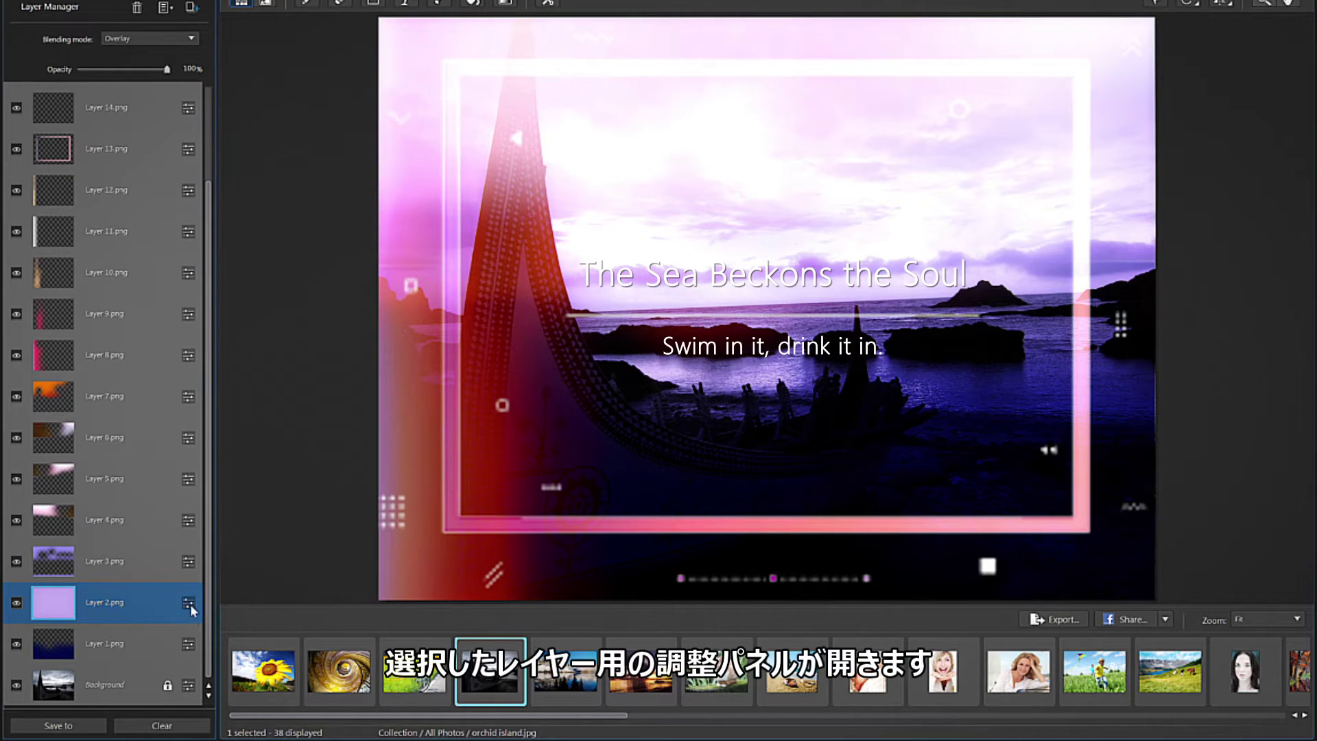
- Raise Layer 2's Temperature to warm it from purple to peach
click(189, 604)
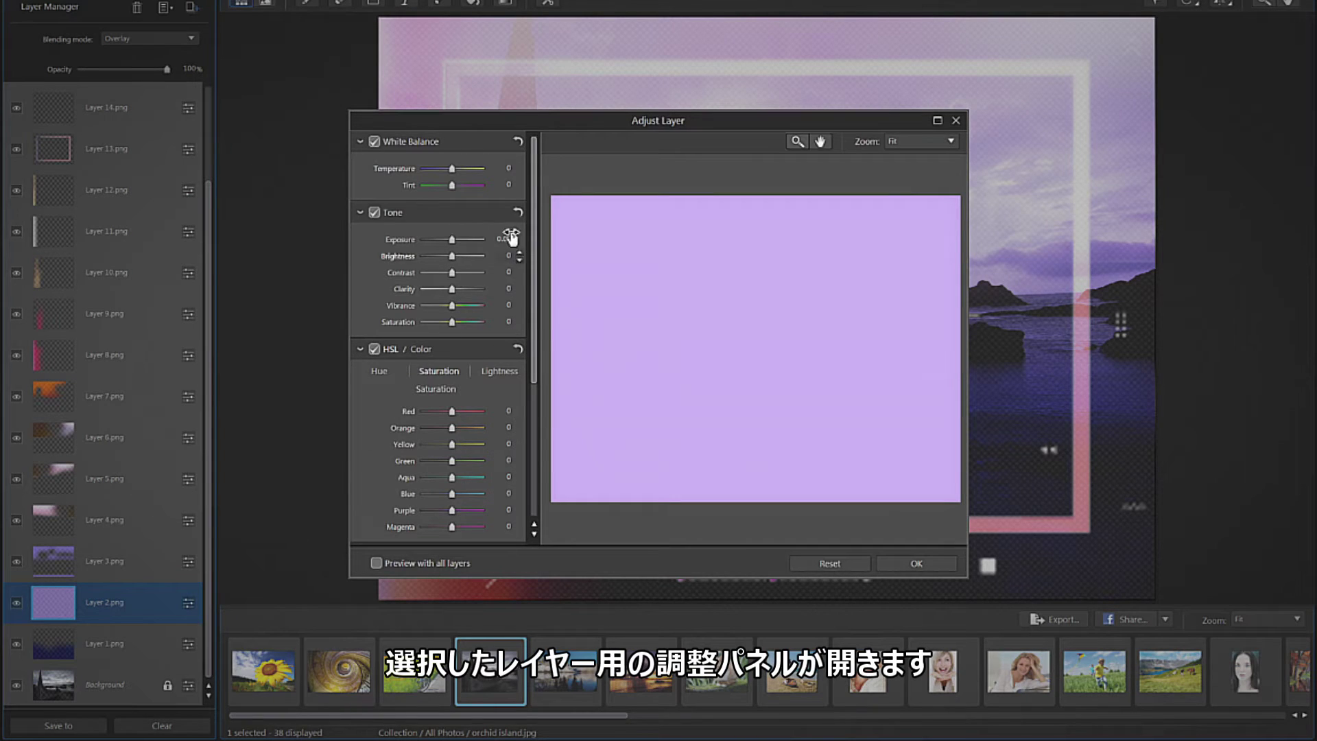
mouse_move(452, 169)
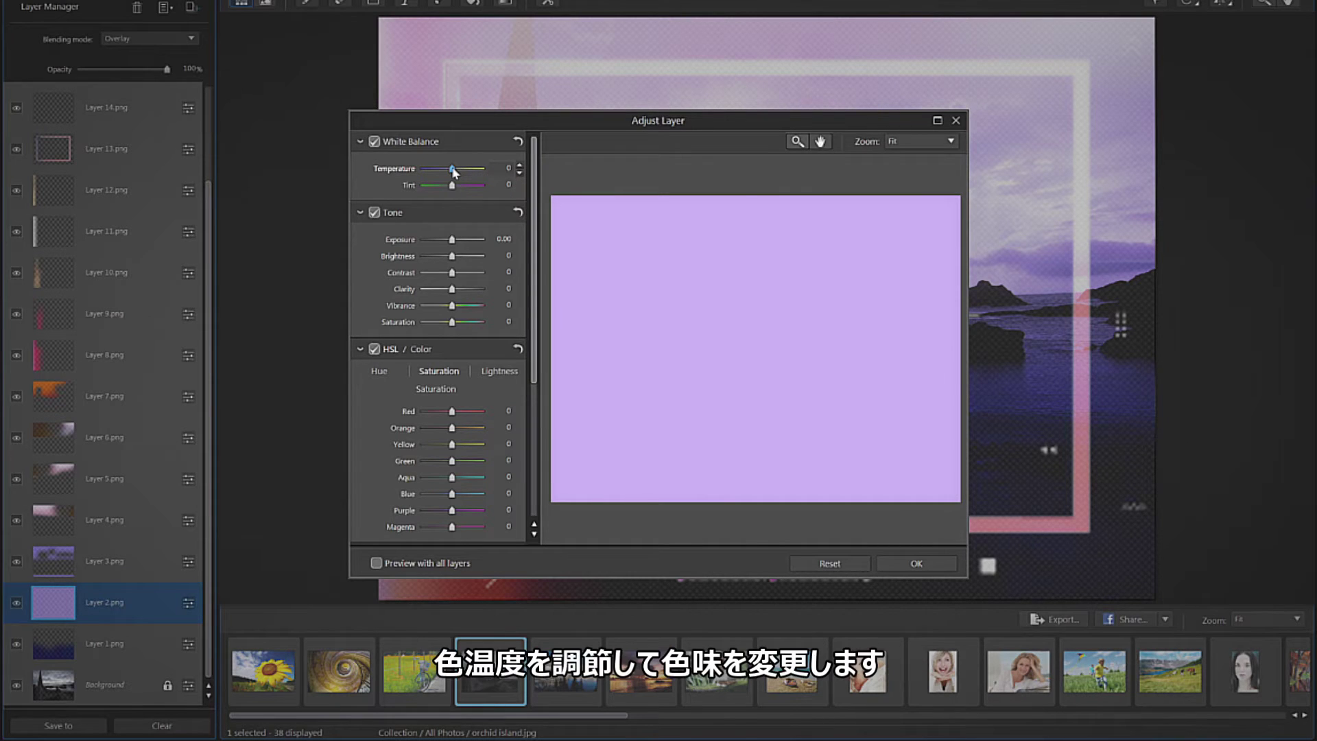
drag(453, 168, 463, 172)
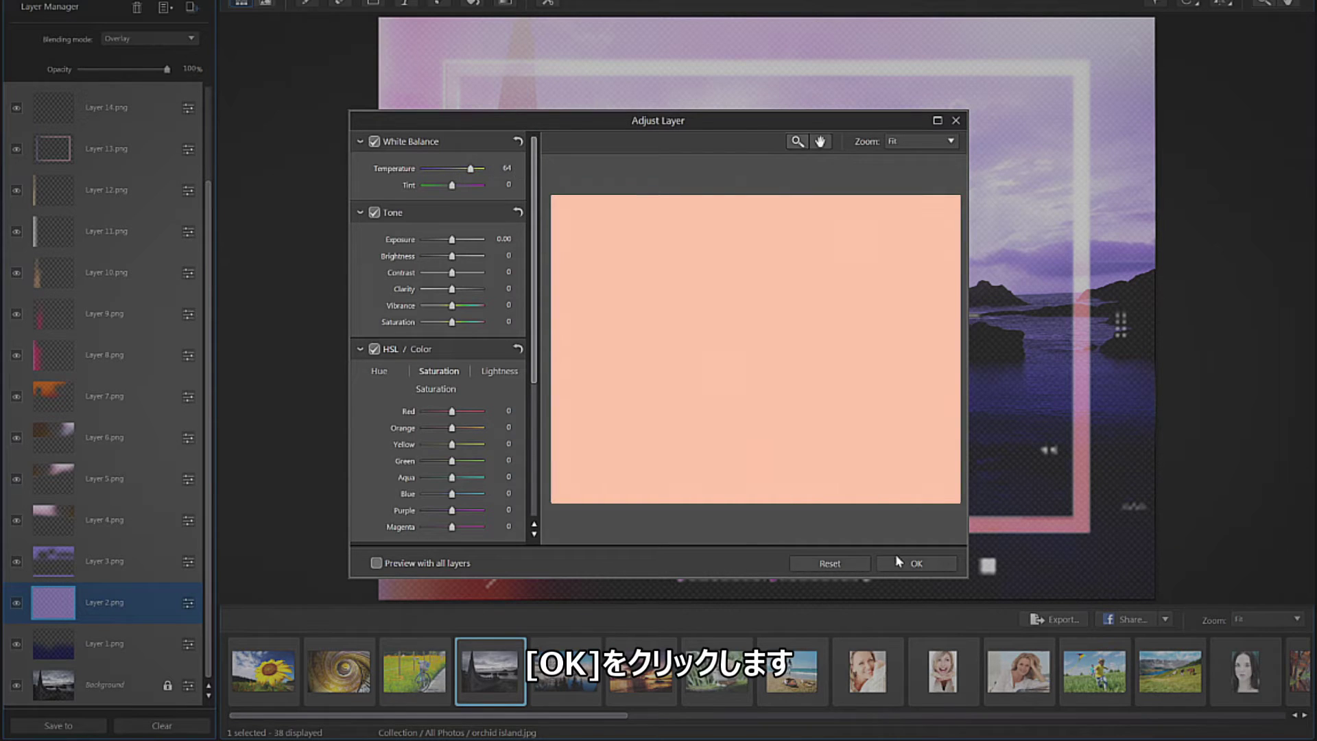
click(916, 563)
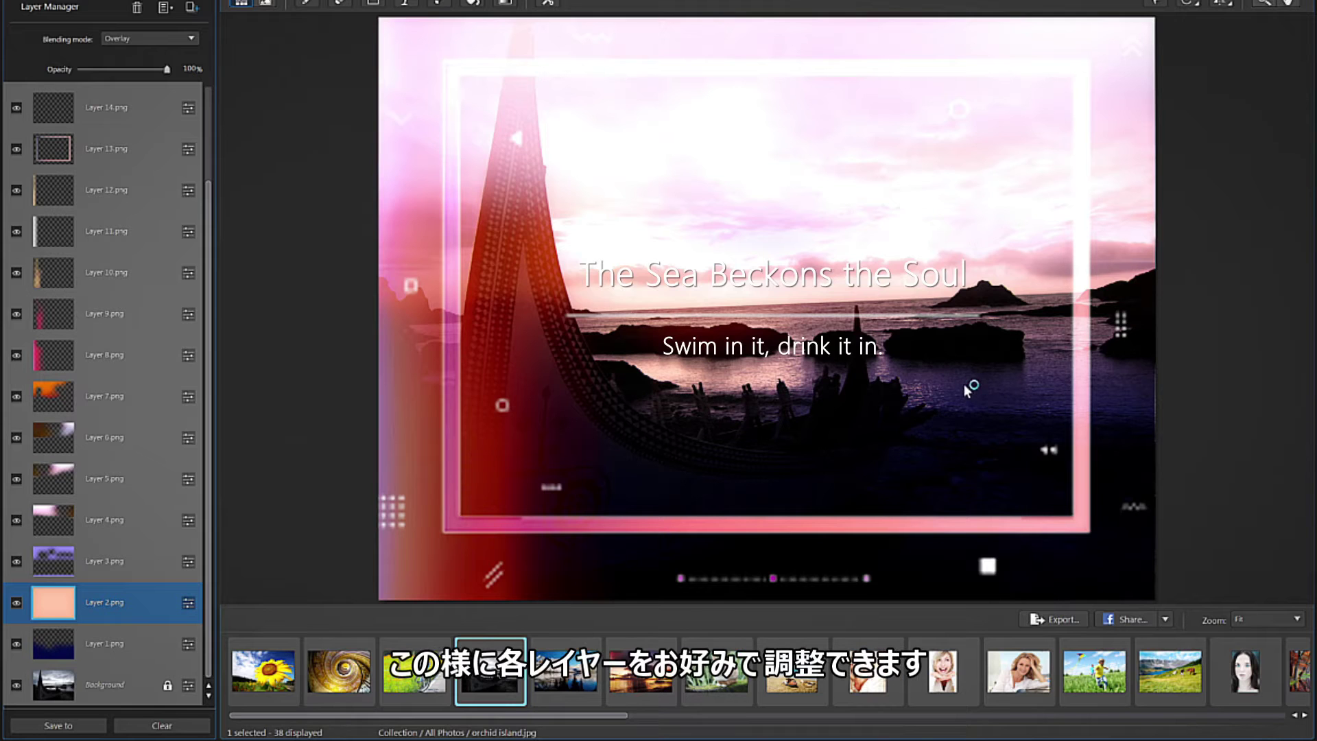
- Increase Layer 3's Brightness in Adjust Layer
click(187, 562)
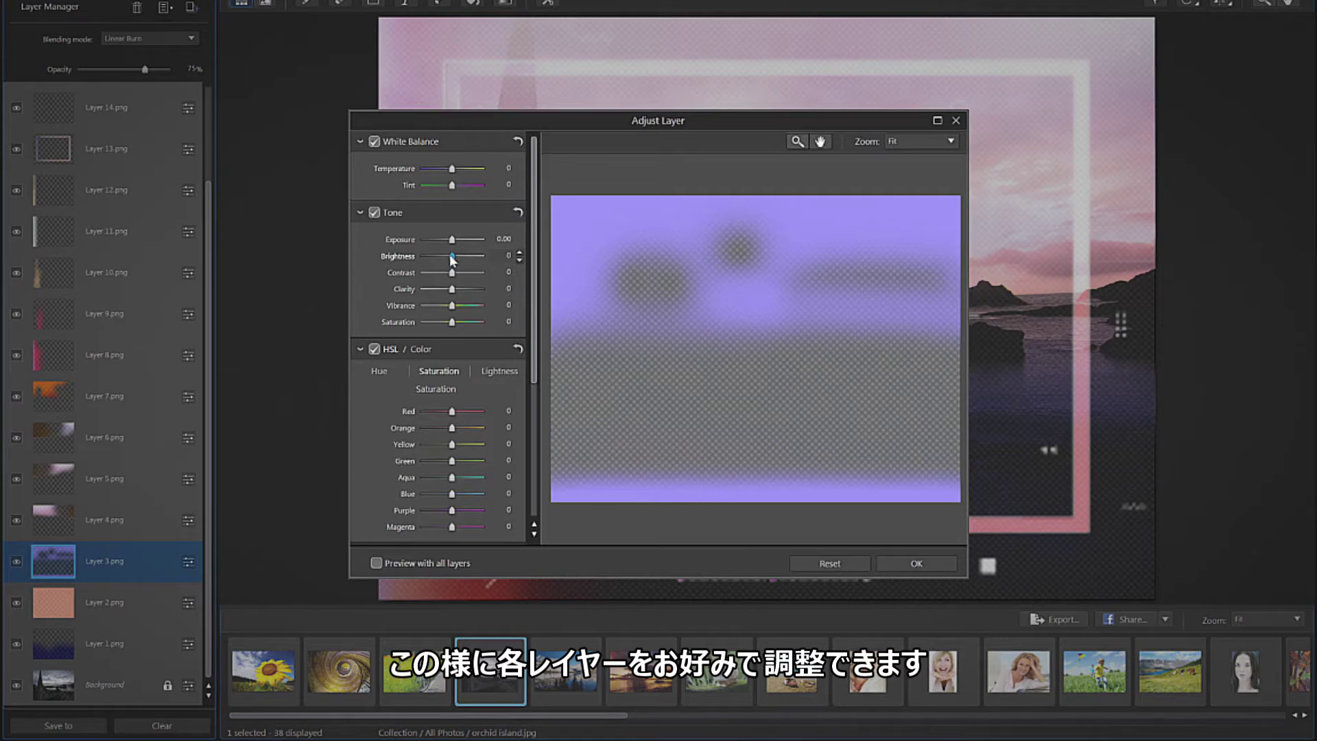
drag(451, 256, 475, 265)
click(894, 564)
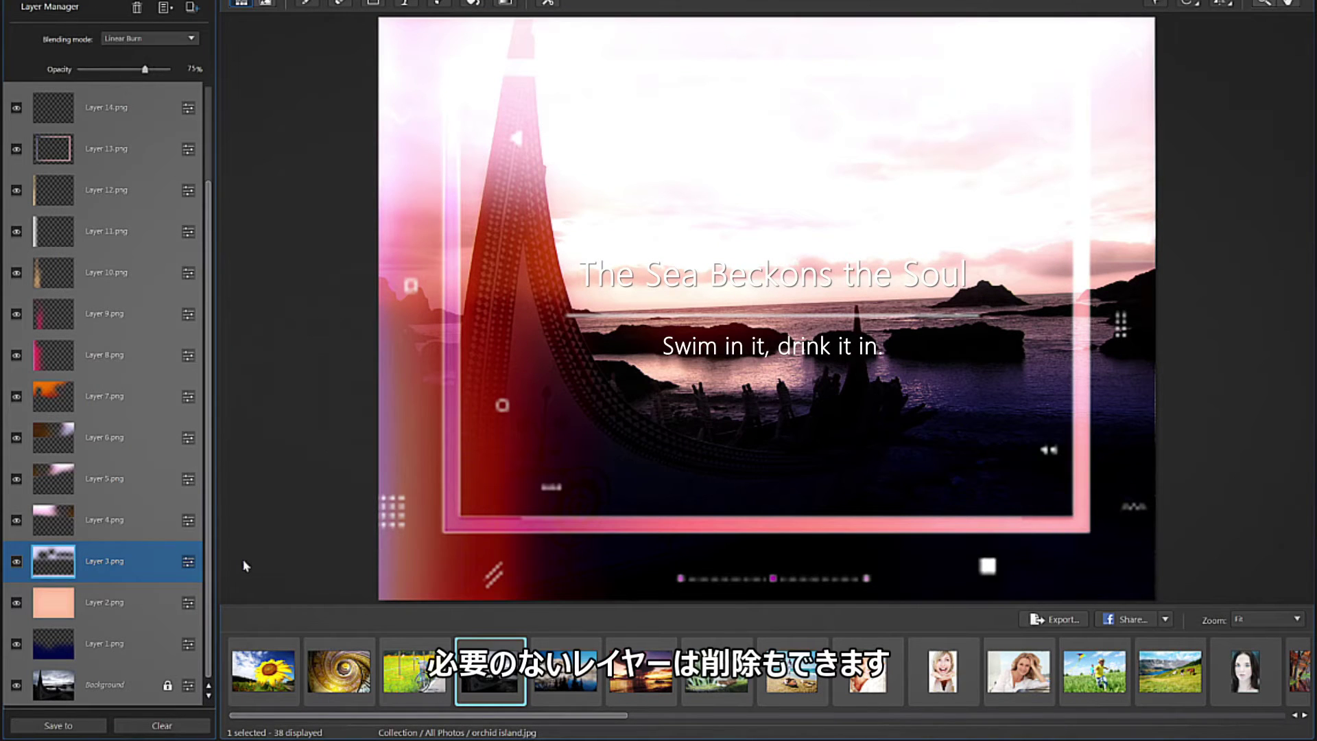
- Delete Layer 8 from the template and confirm
right_click(137, 354)
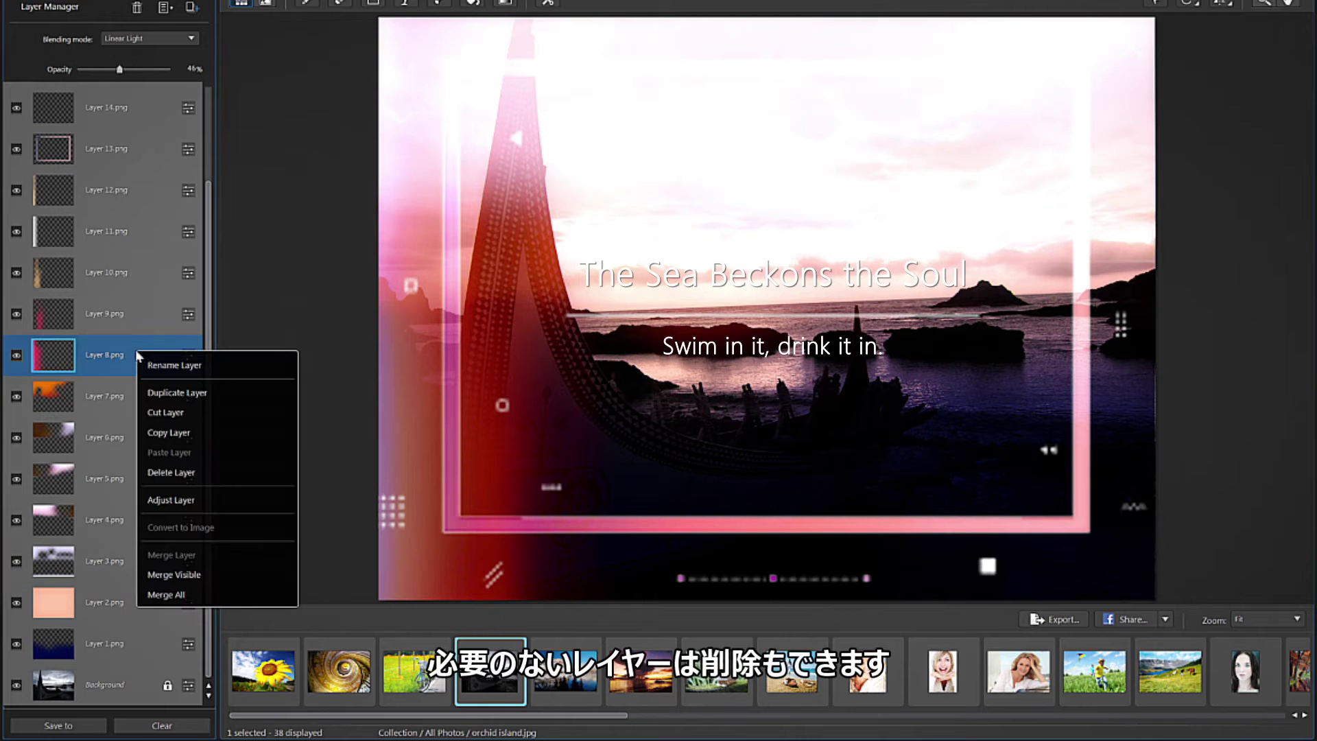
click(242, 476)
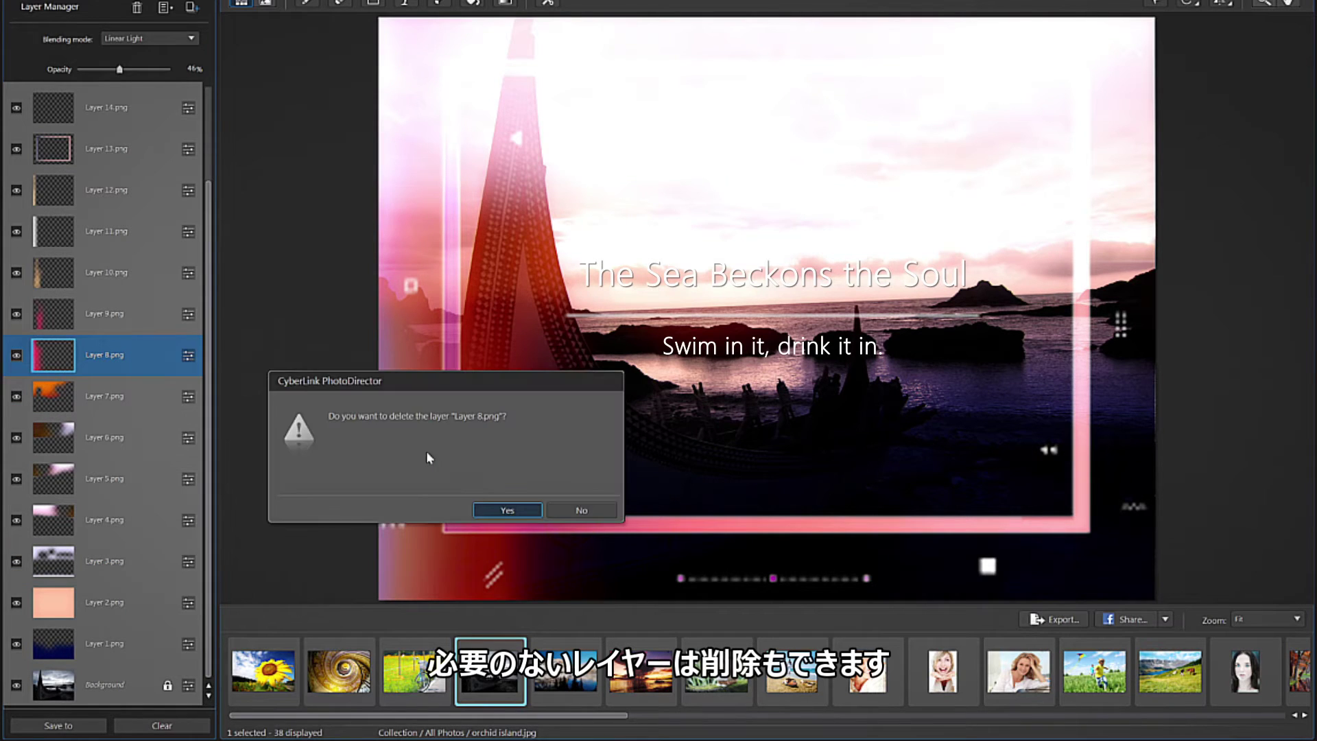
click(491, 508)
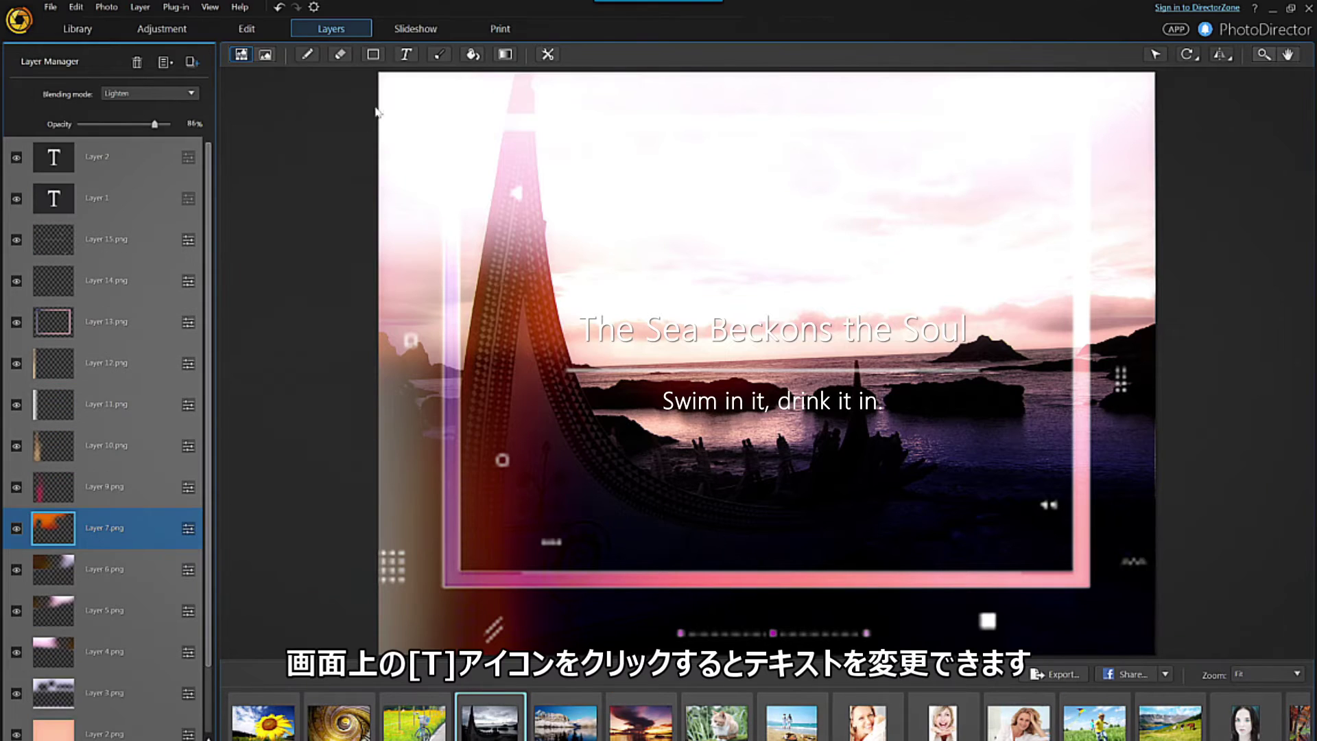
- Enter text editing mode with the Text (T) tool
click(406, 53)
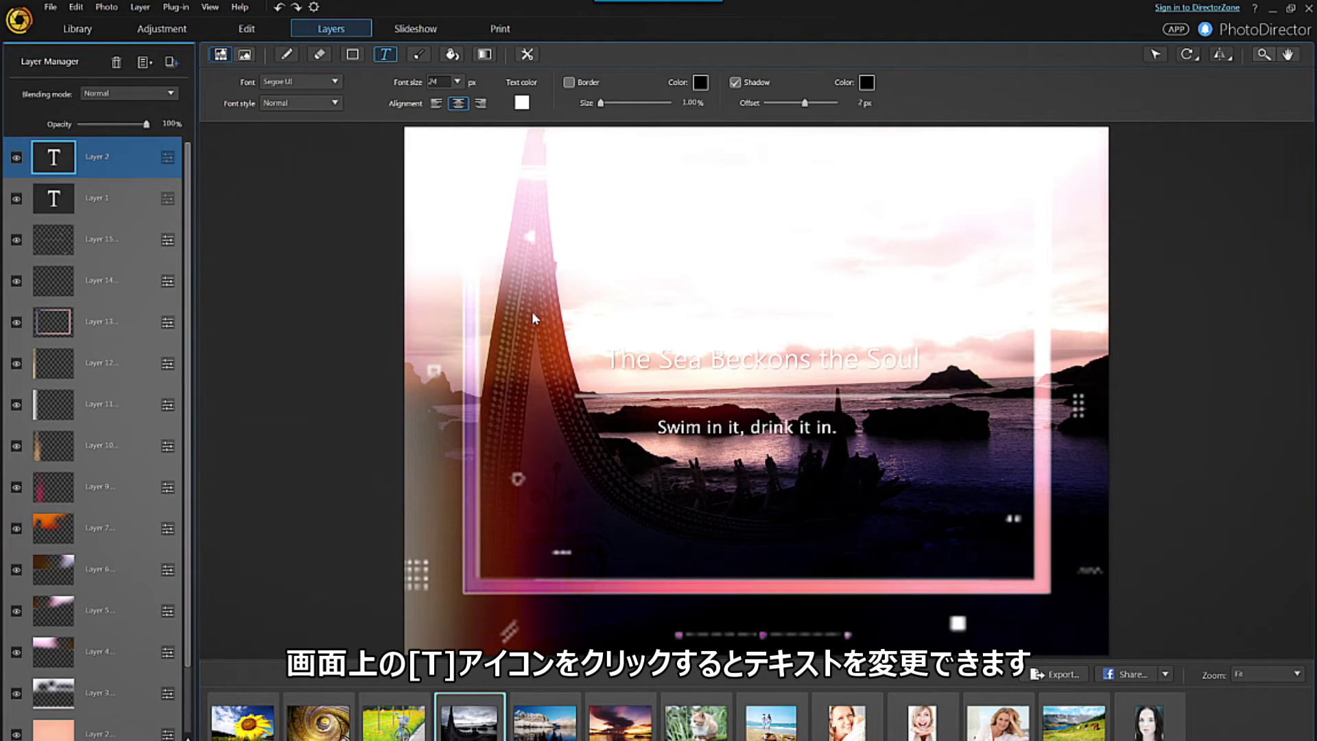
- Rewrite the title as 'Stunning Sunset' in Segoe Print, size 36
click(624, 356)
text(Stunning Sunset)
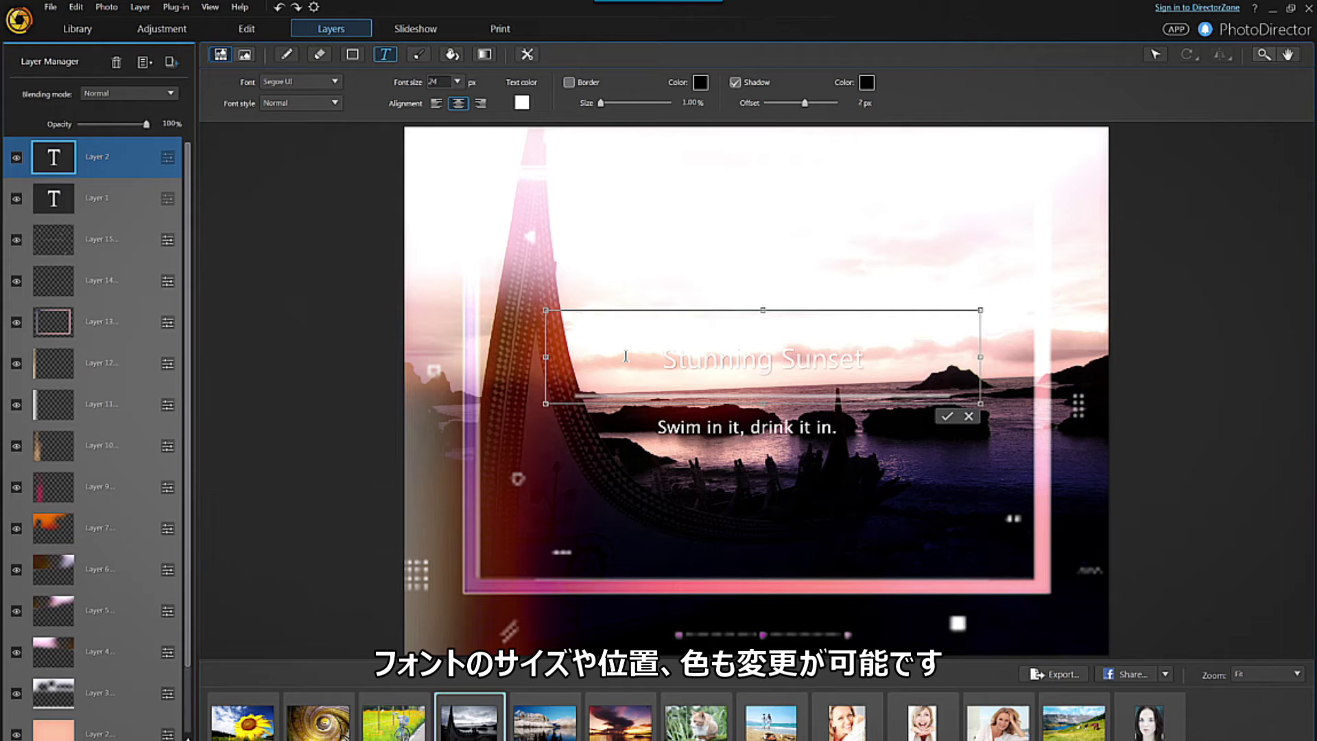
click(333, 82)
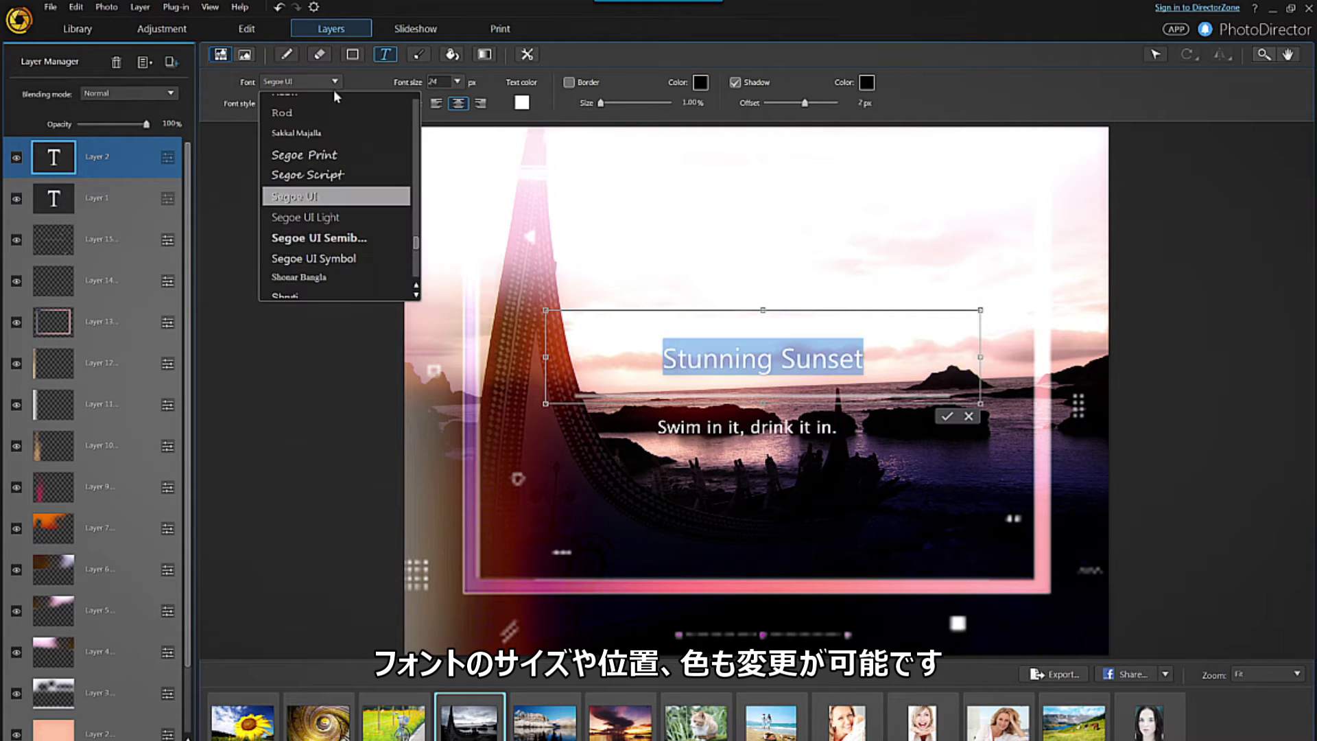
click(338, 157)
click(457, 82)
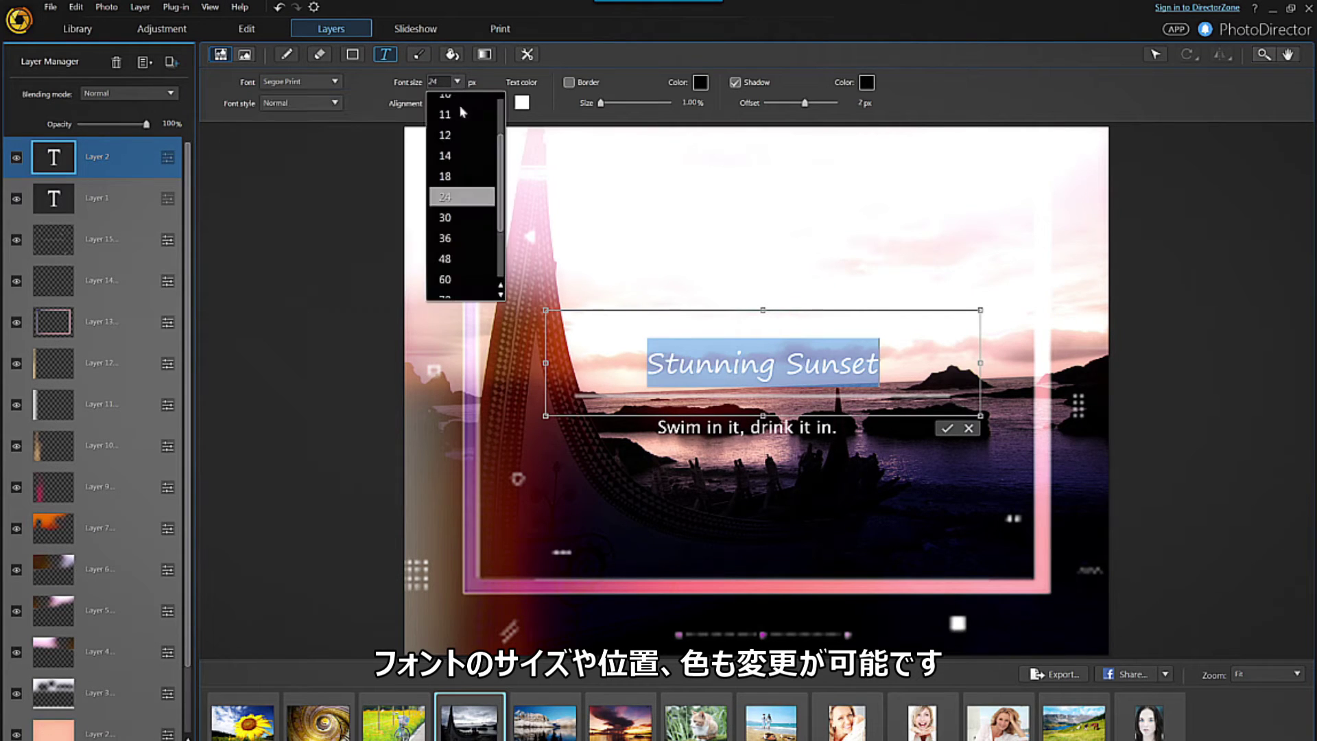
click(480, 237)
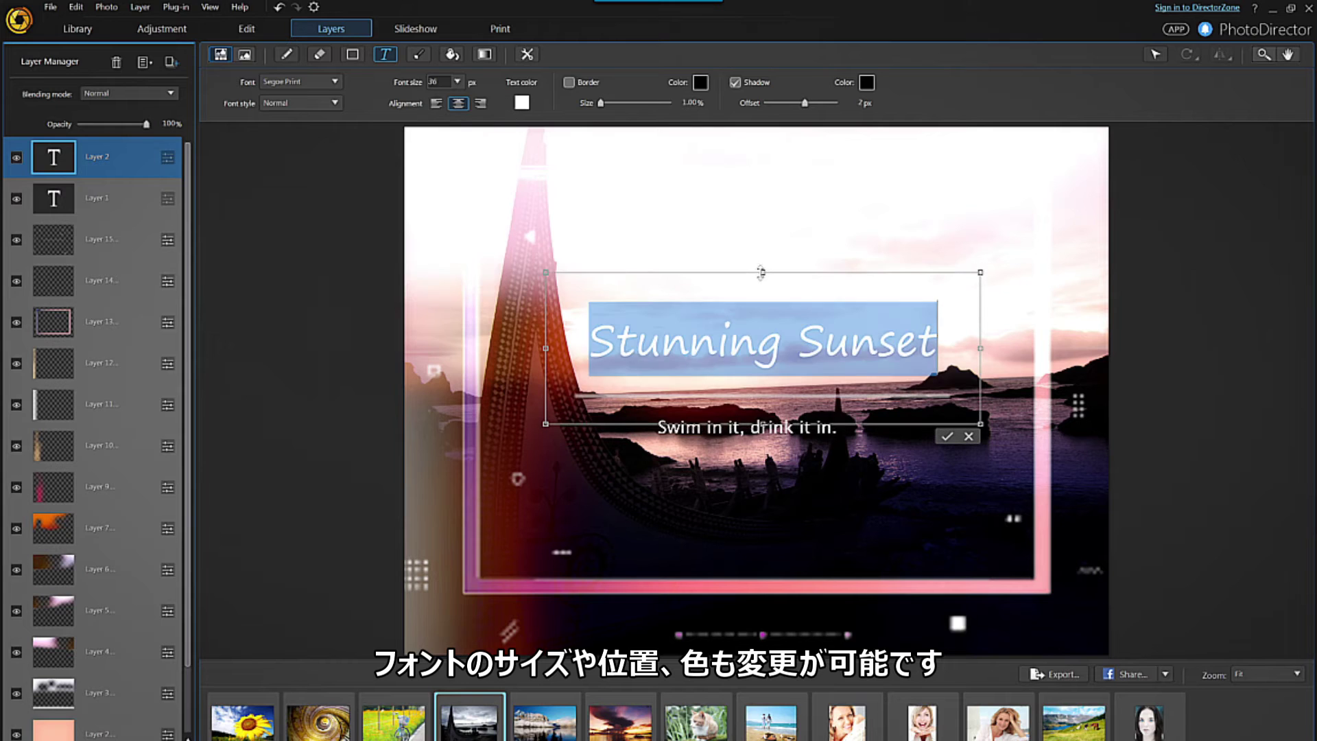
click(522, 102)
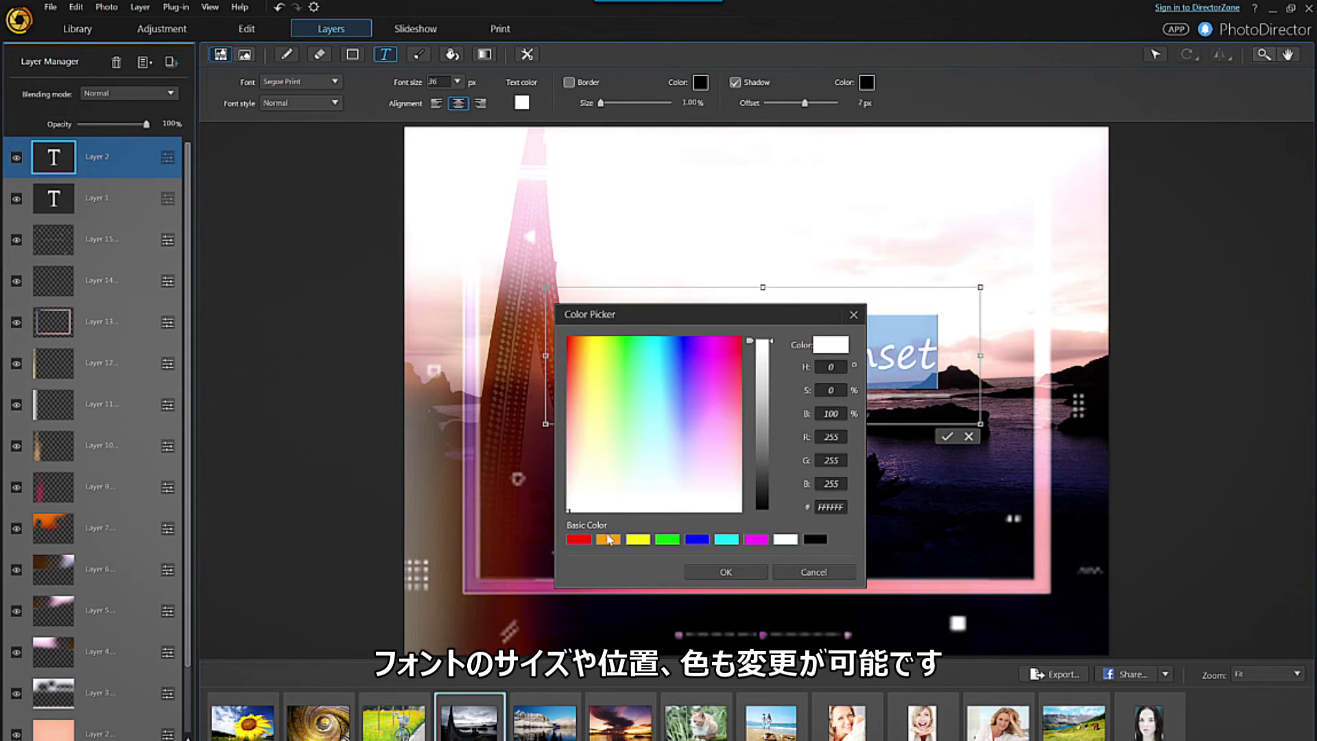
- Color the title a slightly darkened orange and commit the text edit
click(607, 538)
drag(770, 345, 773, 353)
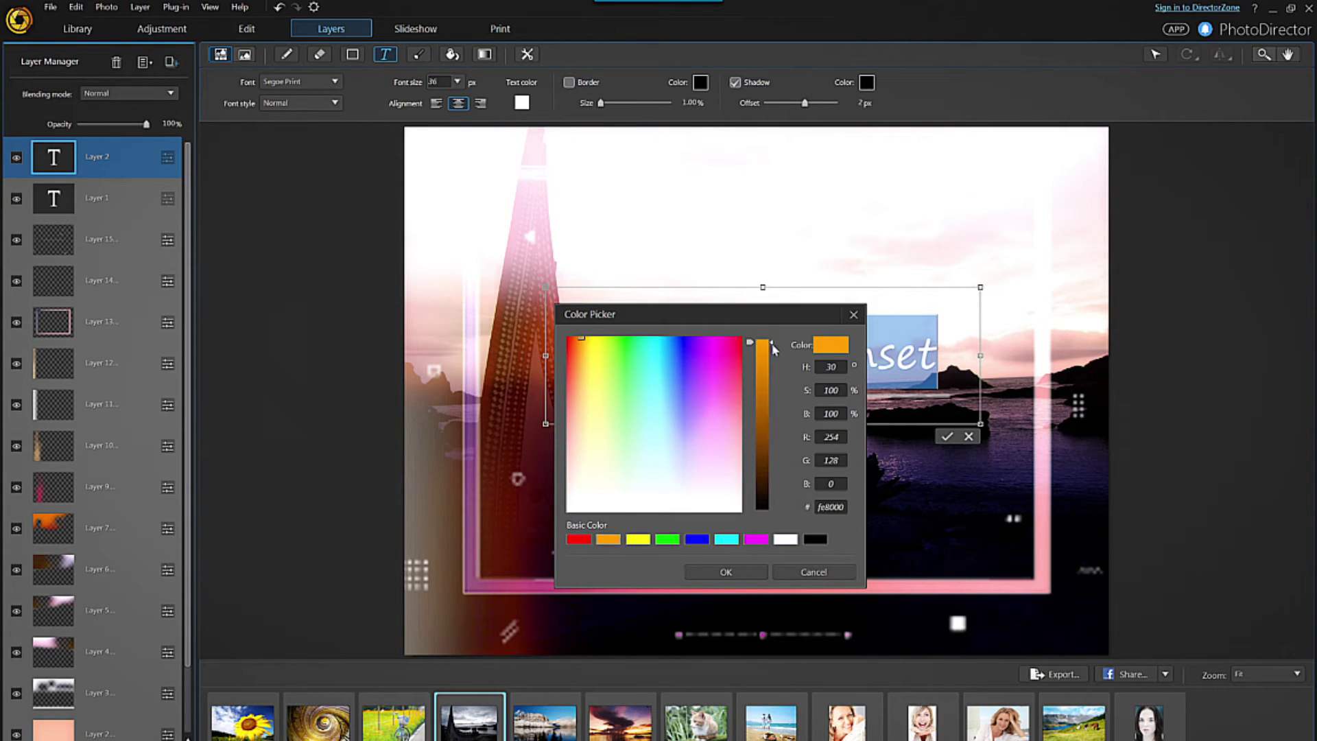
click(725, 572)
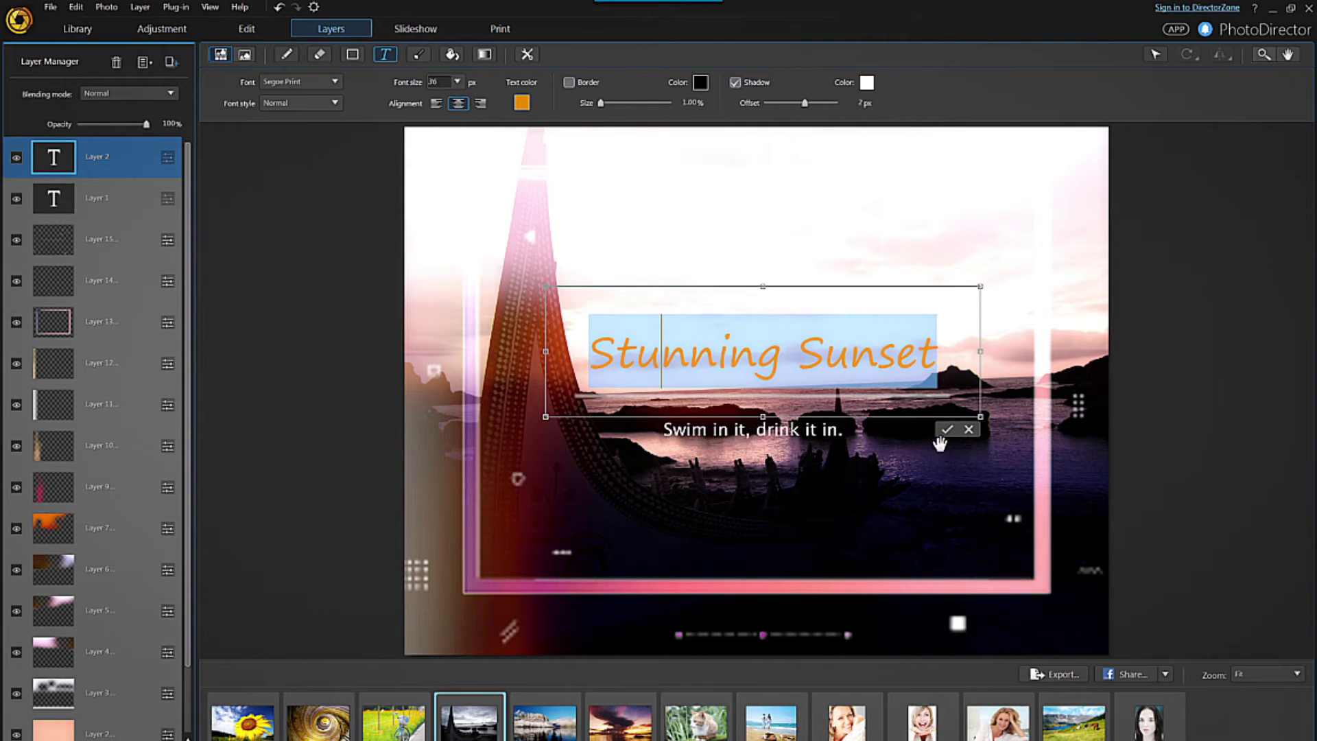
click(946, 436)
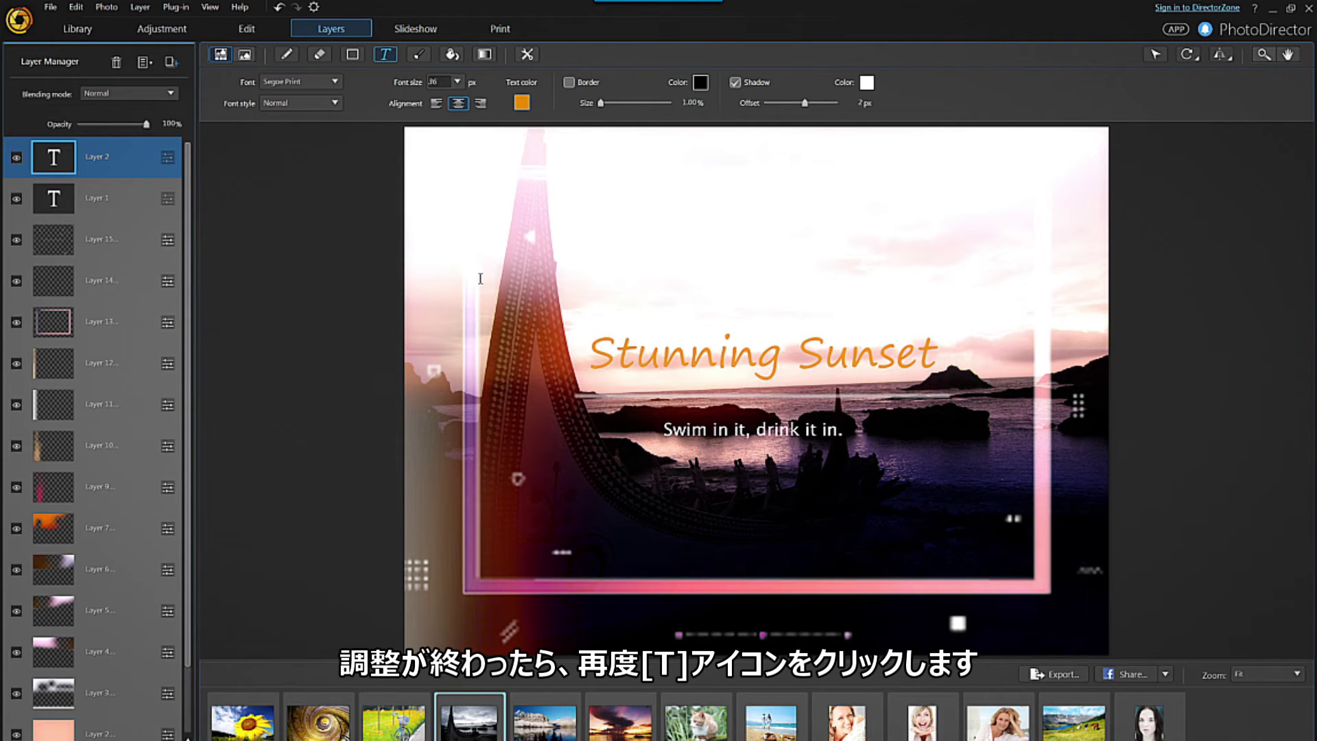
- Exit text mode and toggle Layer 13's visibility to confirm it's the pink frame
click(385, 56)
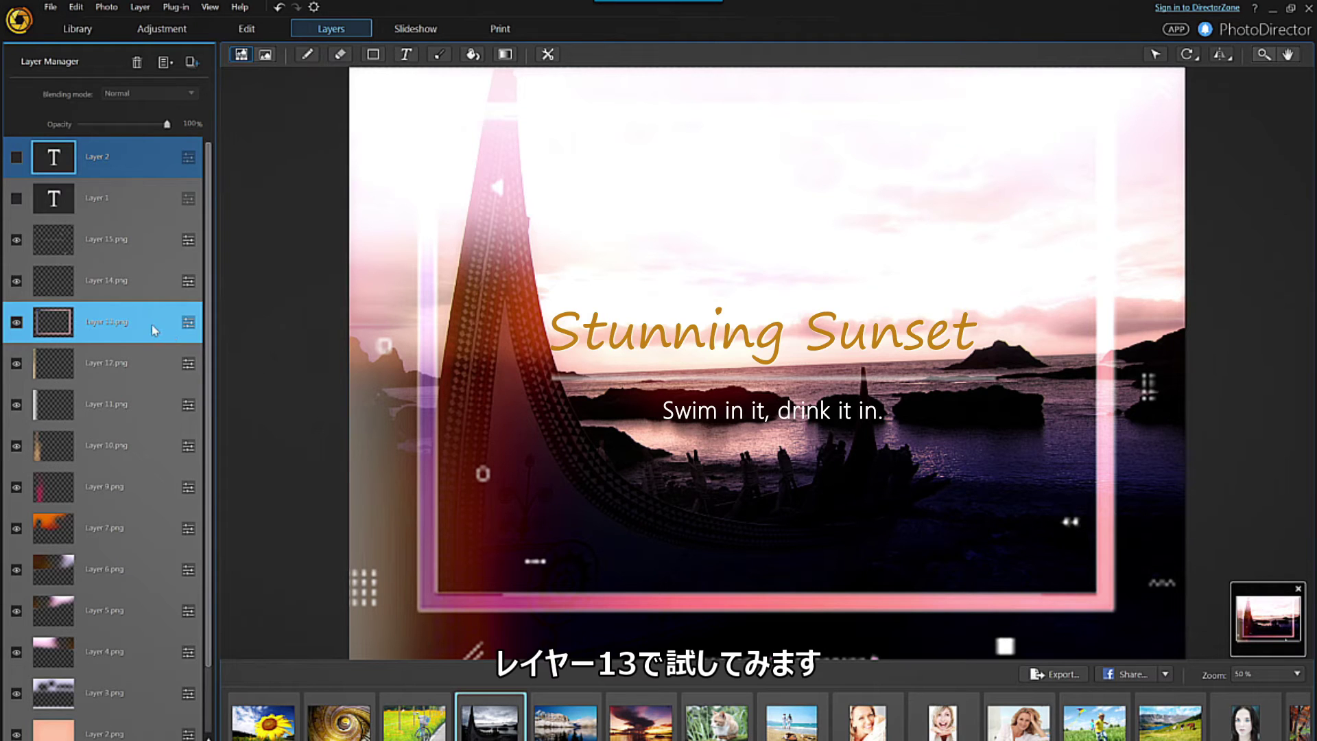
click(16, 325)
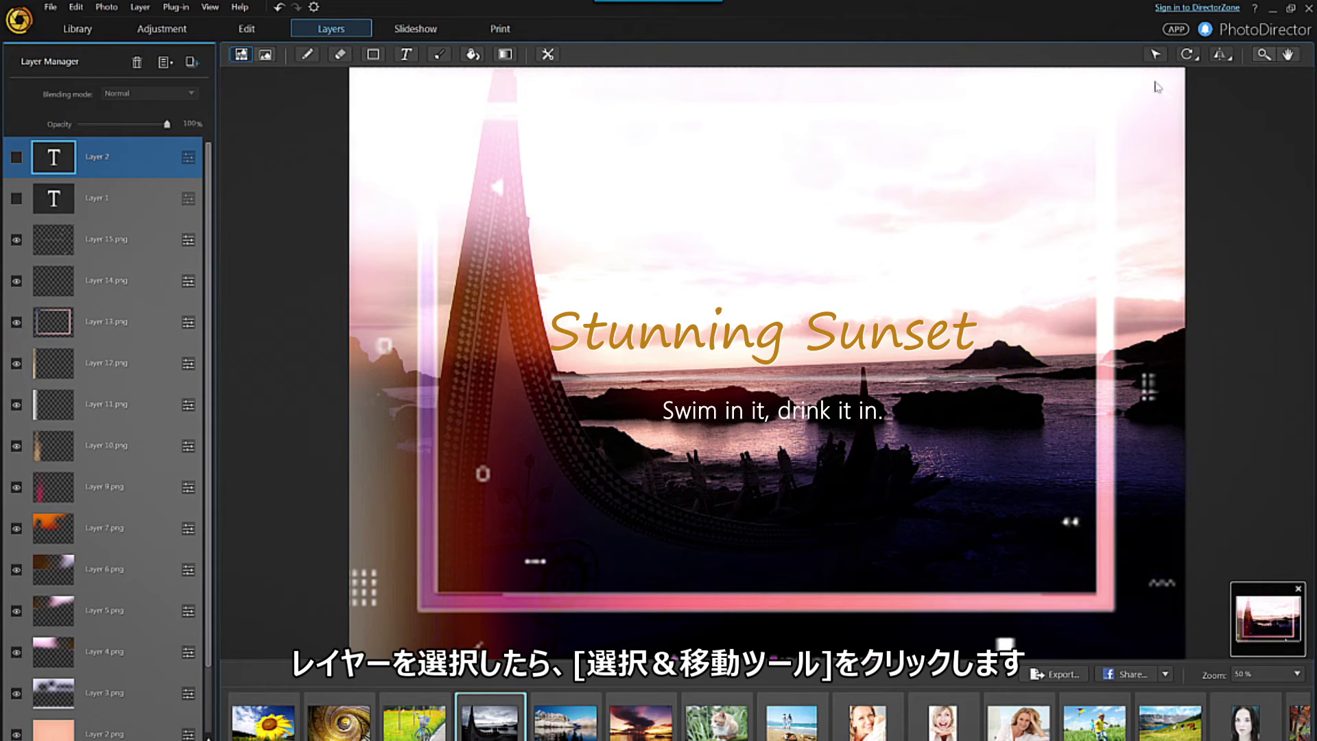
click(1156, 55)
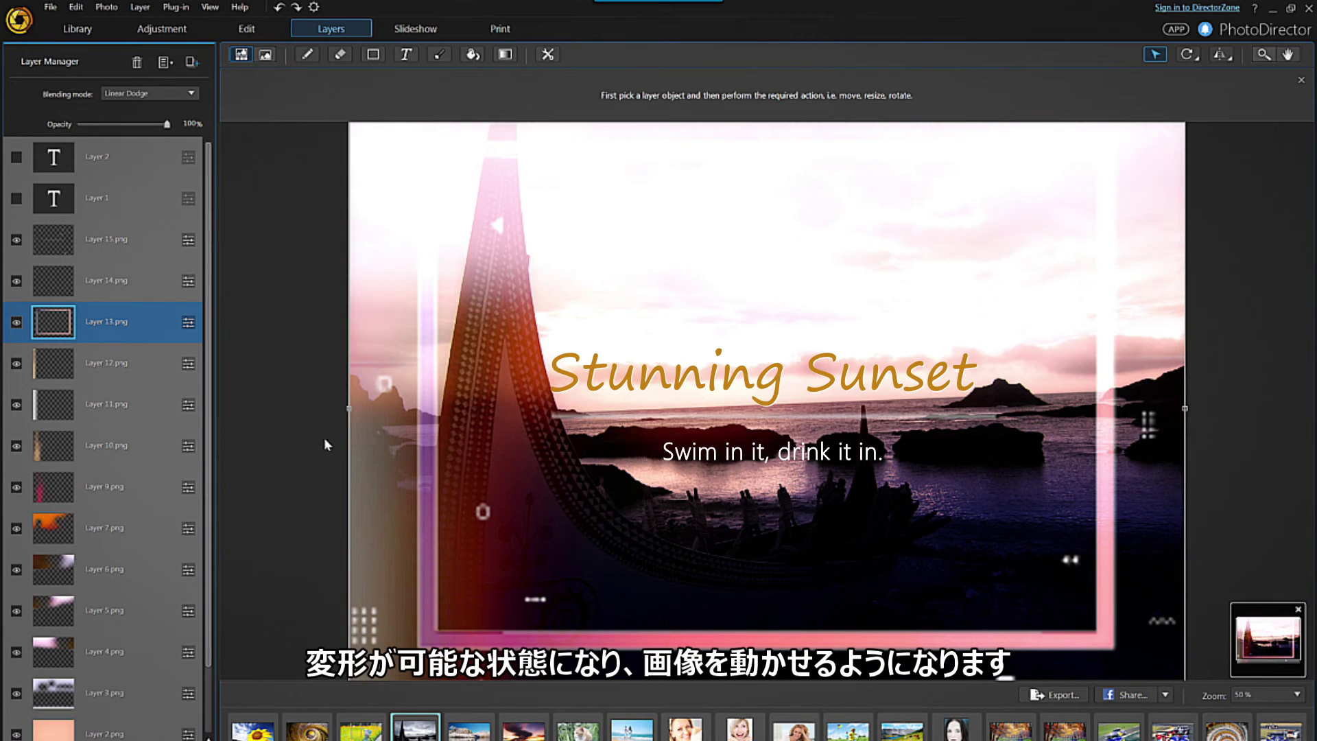
- Pull the pink frame's left and right edges inward, then rotate it clockwise and confirm
drag(351, 409, 379, 411)
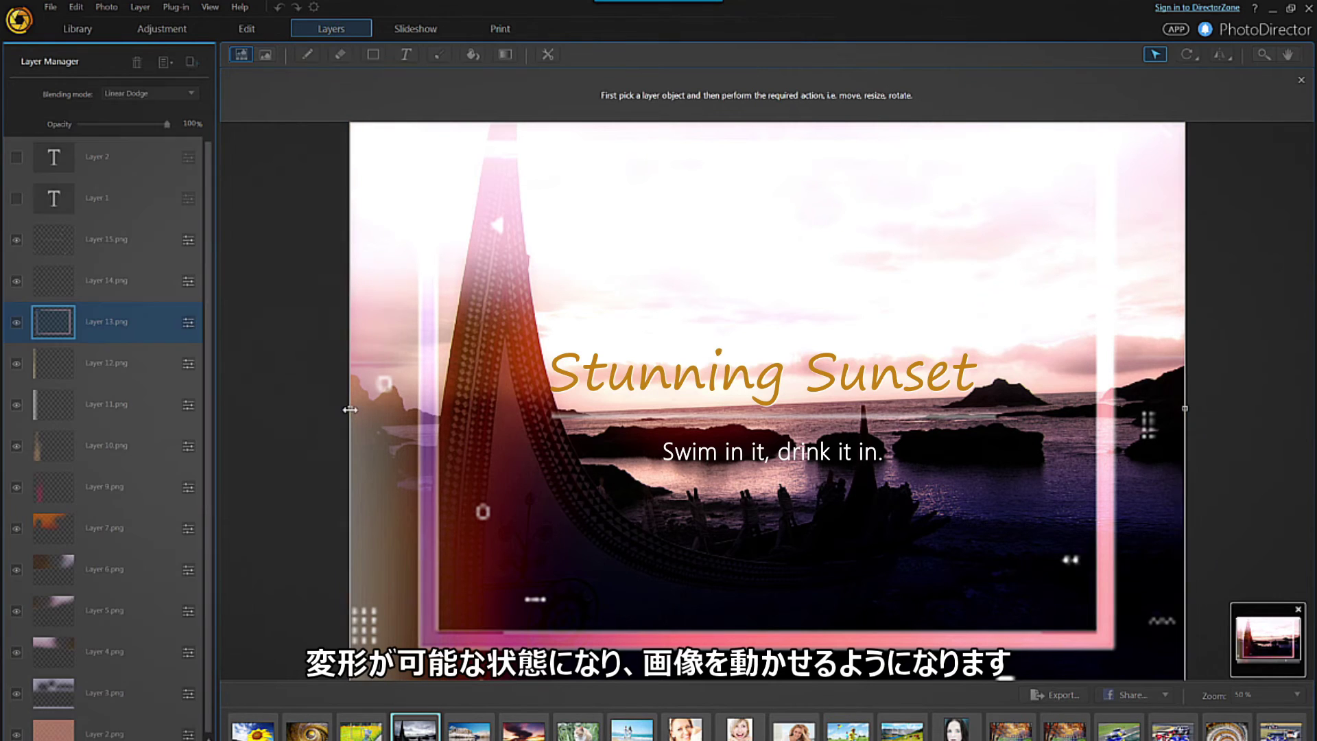
drag(1186, 408, 1139, 410)
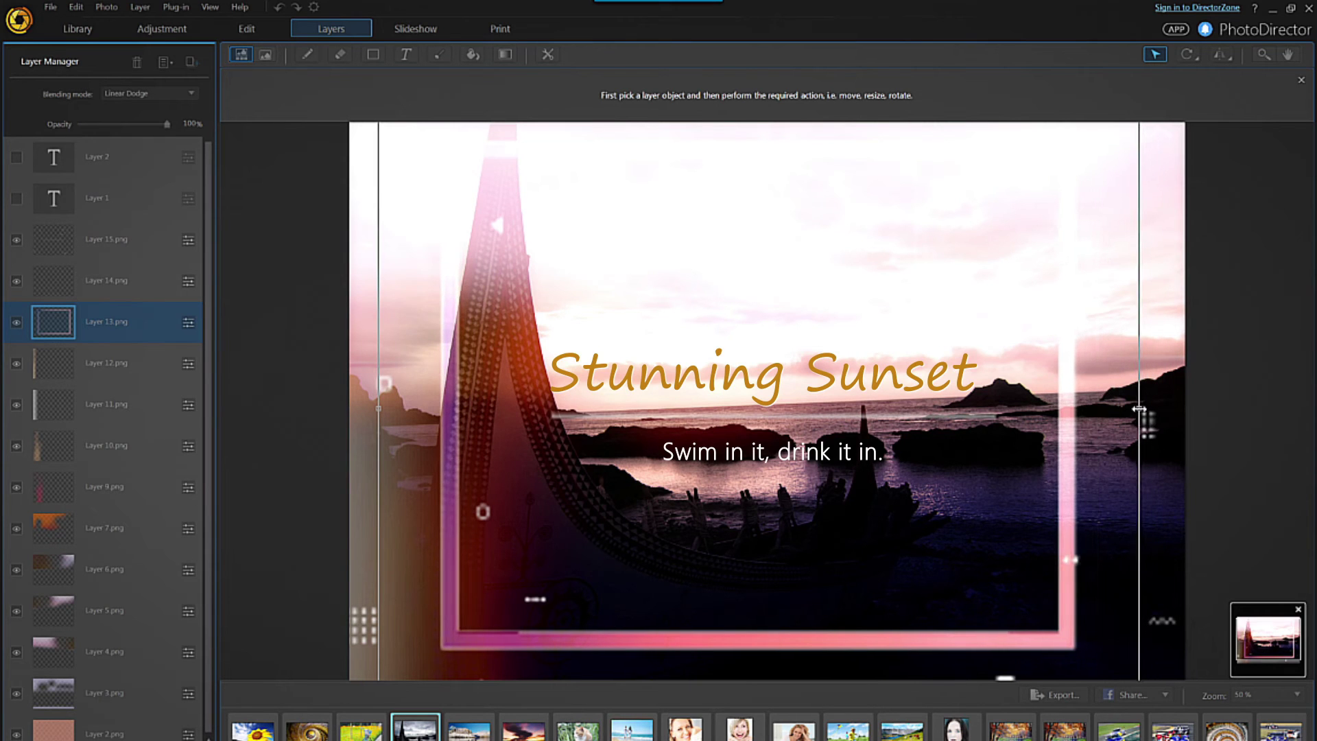
drag(1140, 410, 1135, 459)
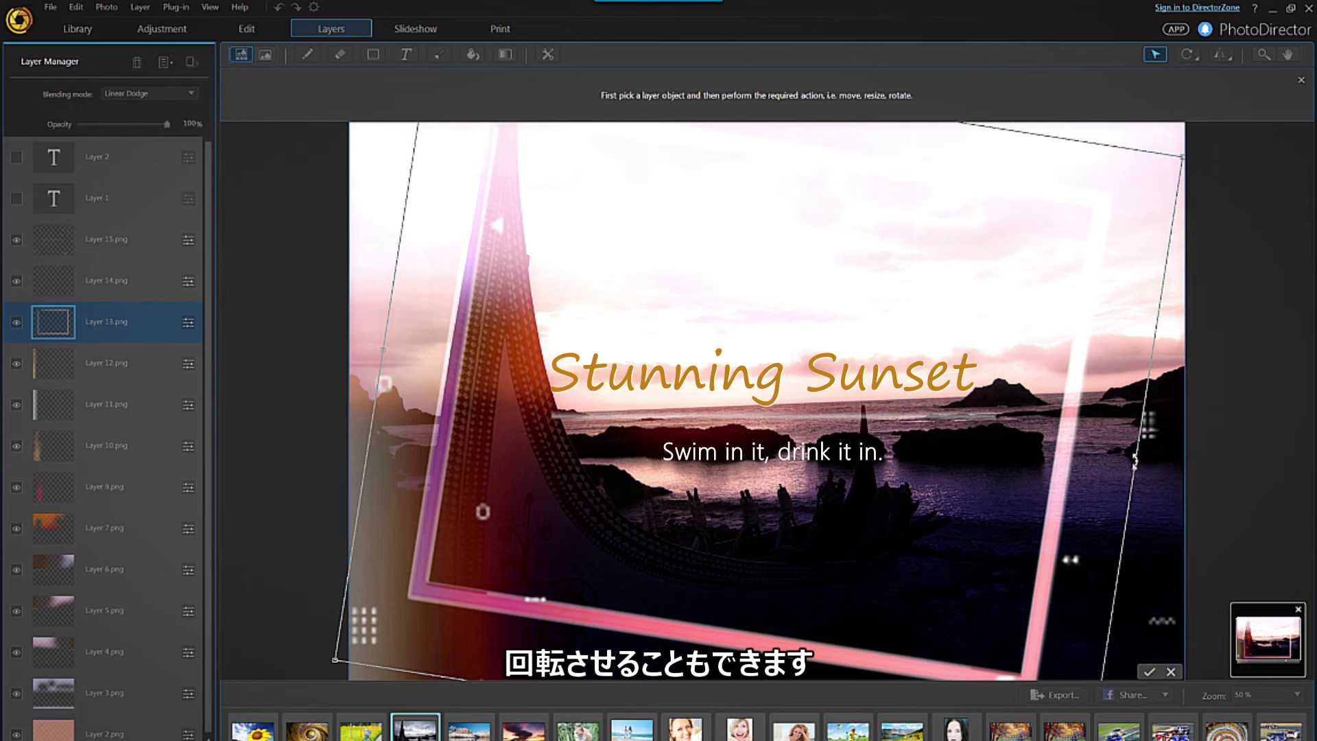
click(1149, 671)
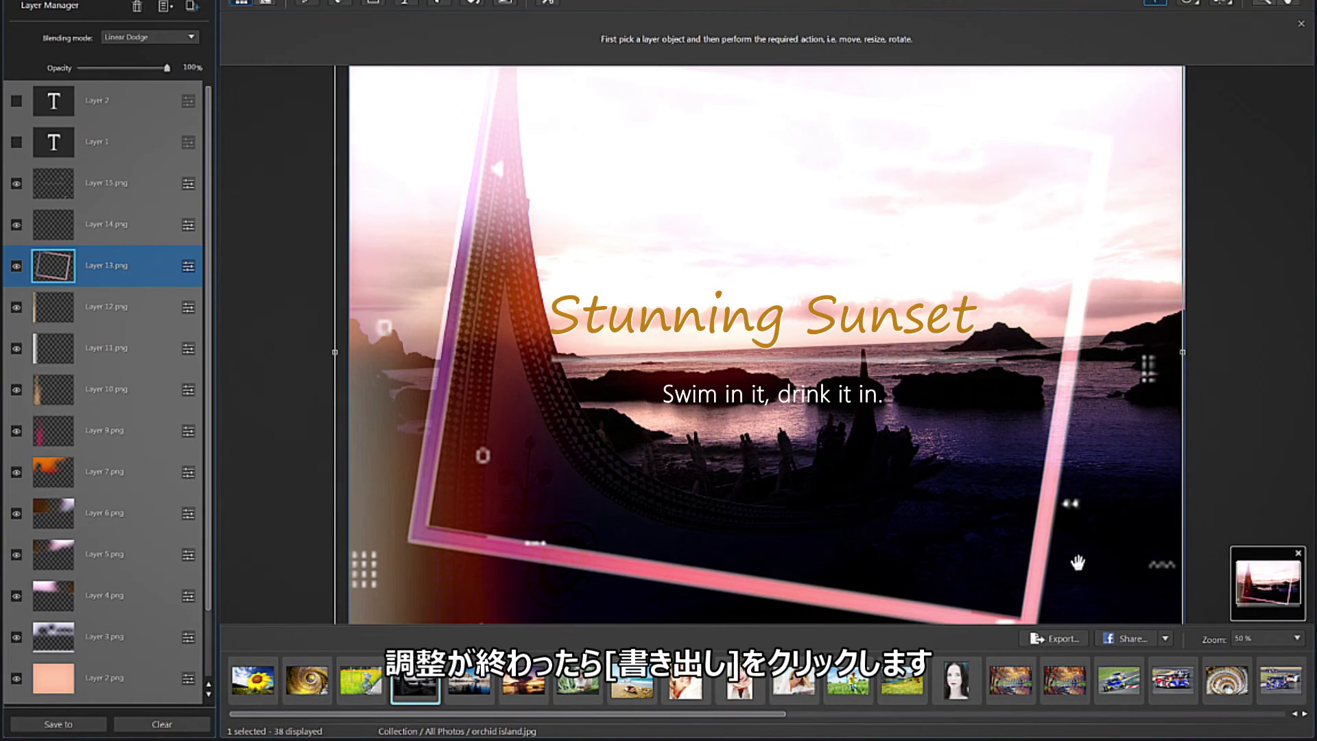
- Choose the export destination folder and set Resize to fit to Width and Height (1024 by 1024)
click(1069, 638)
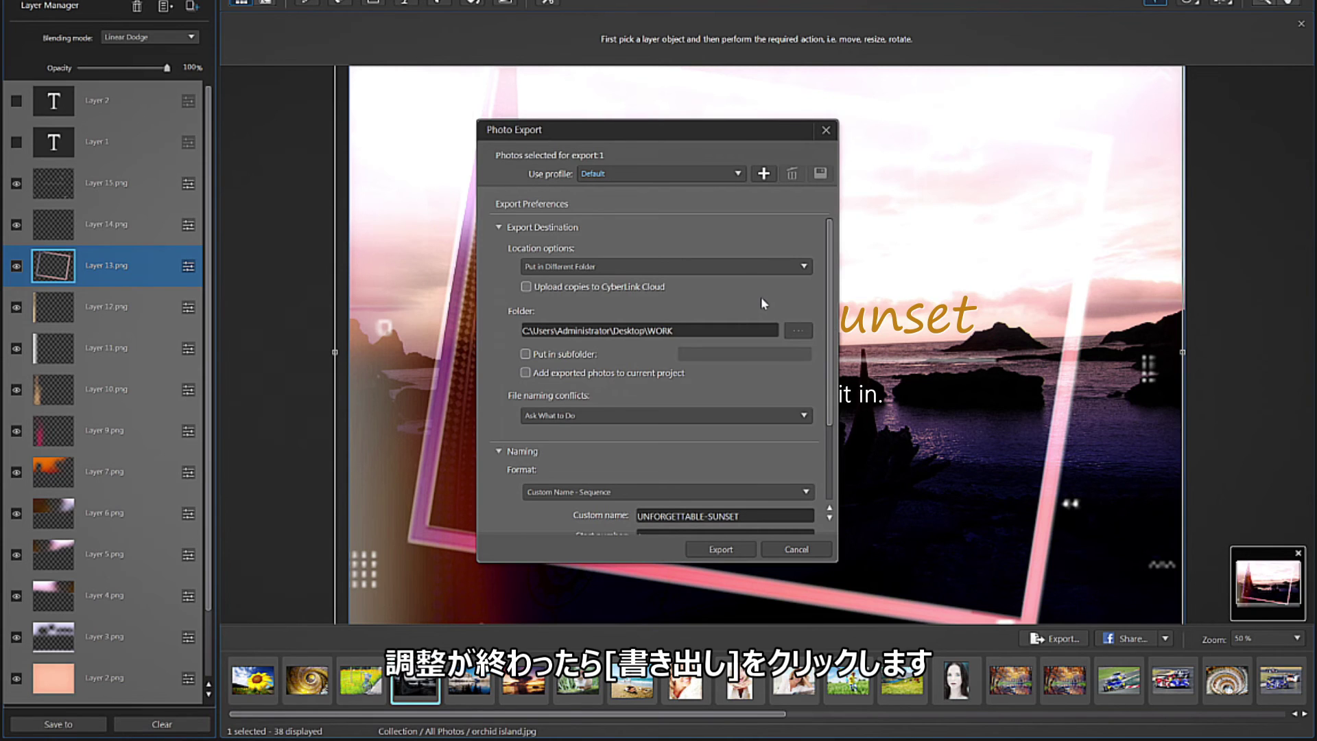
click(731, 329)
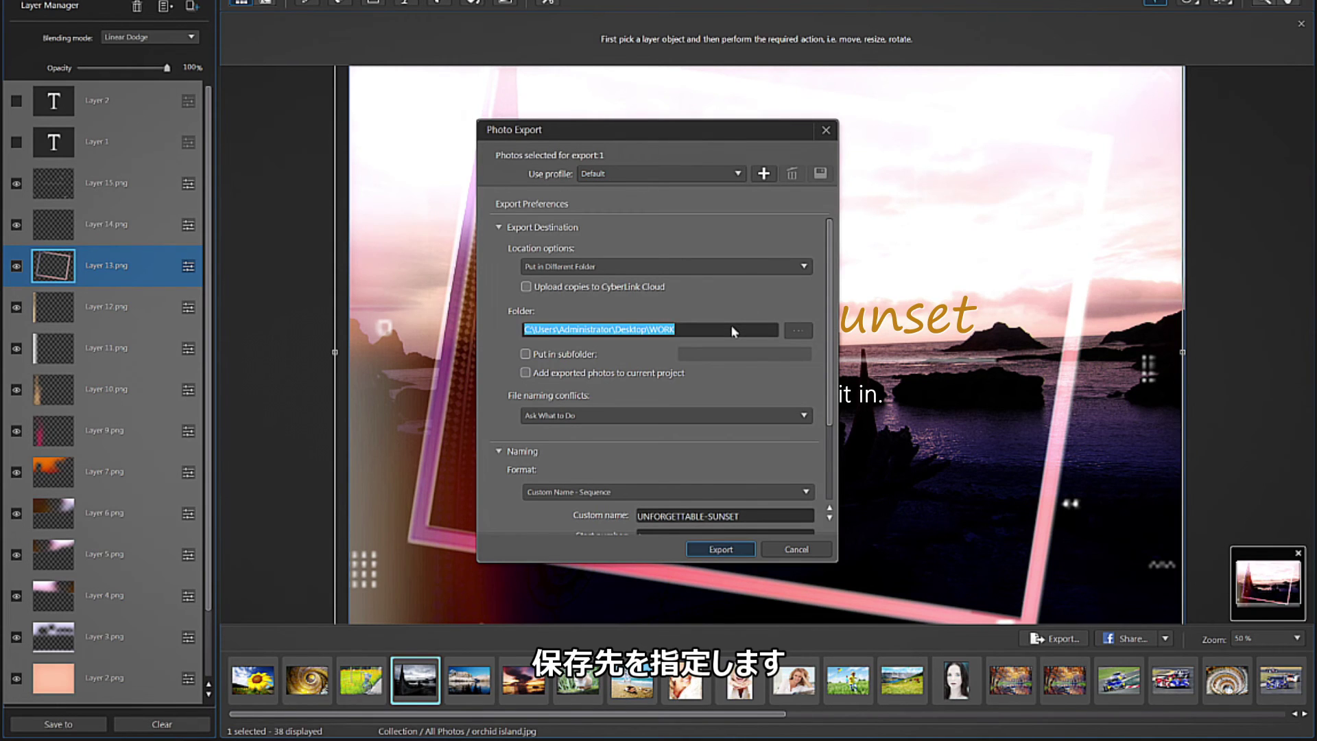
scroll(505, 398, down, 5)
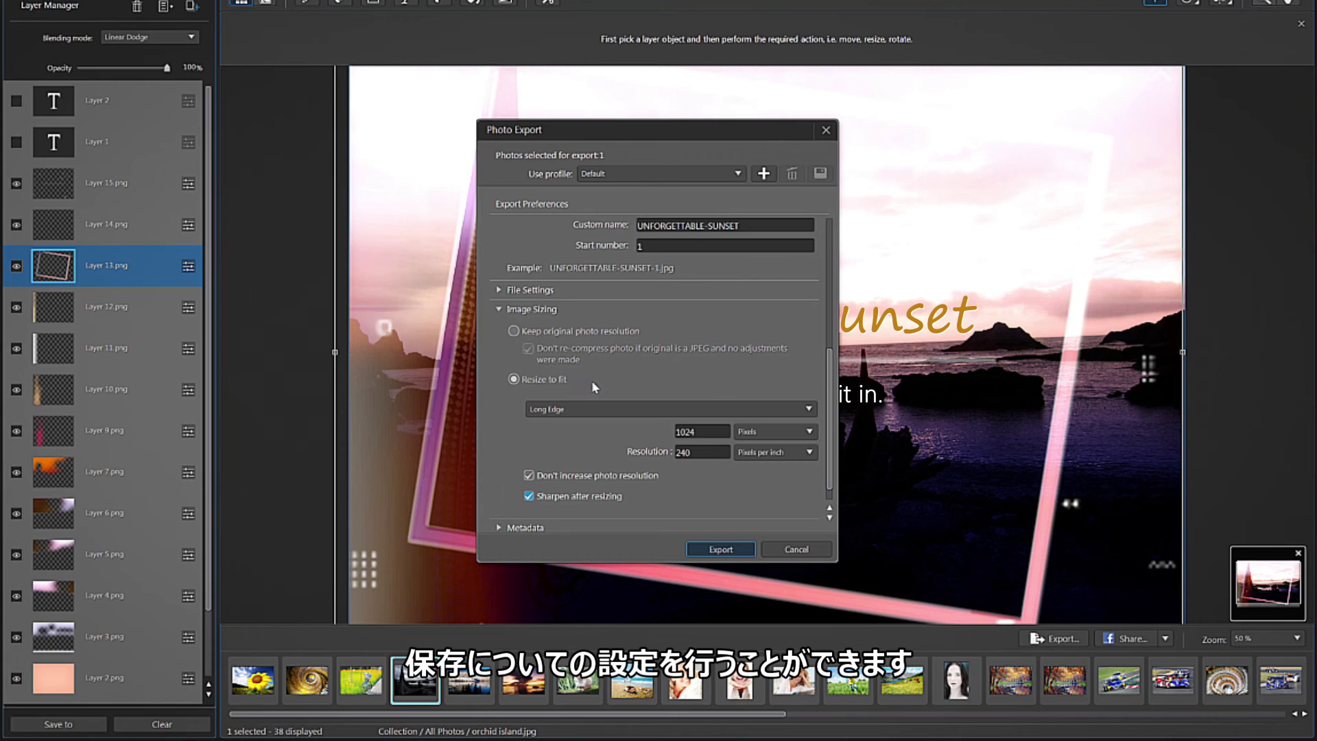
click(604, 405)
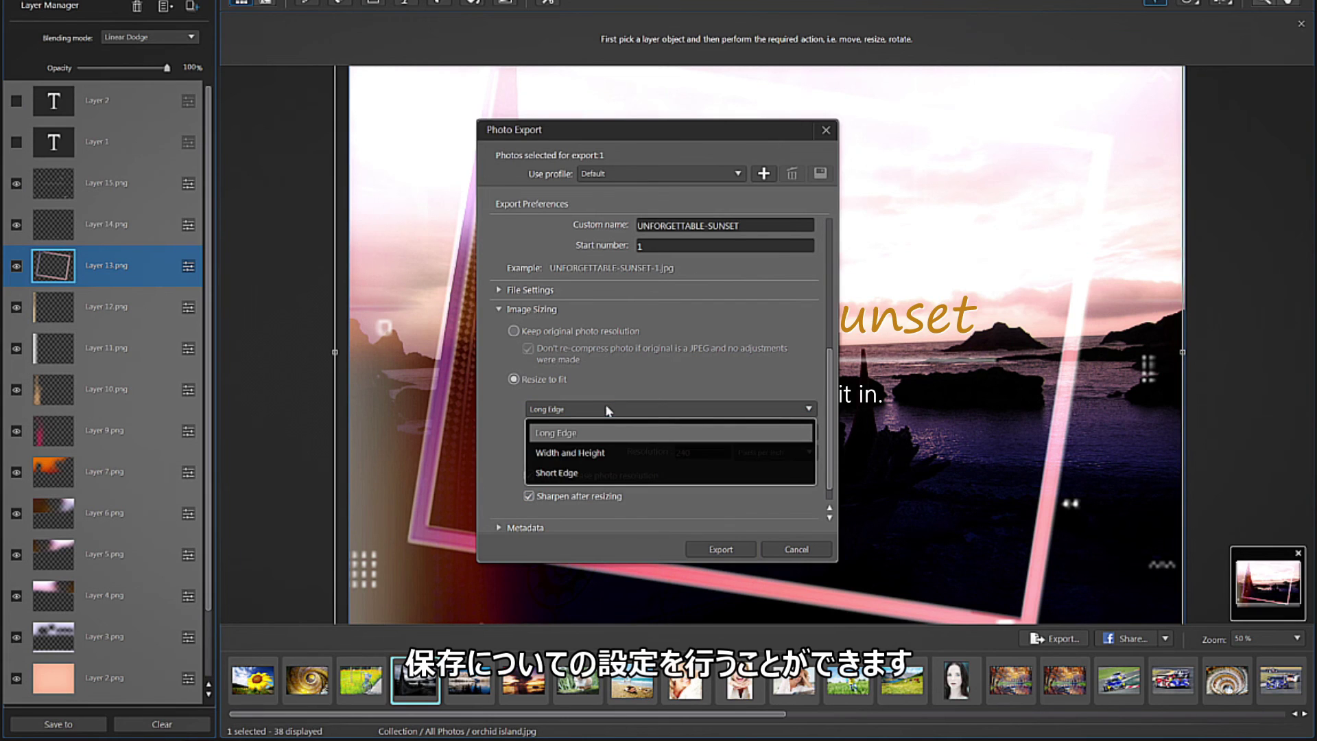
click(615, 448)
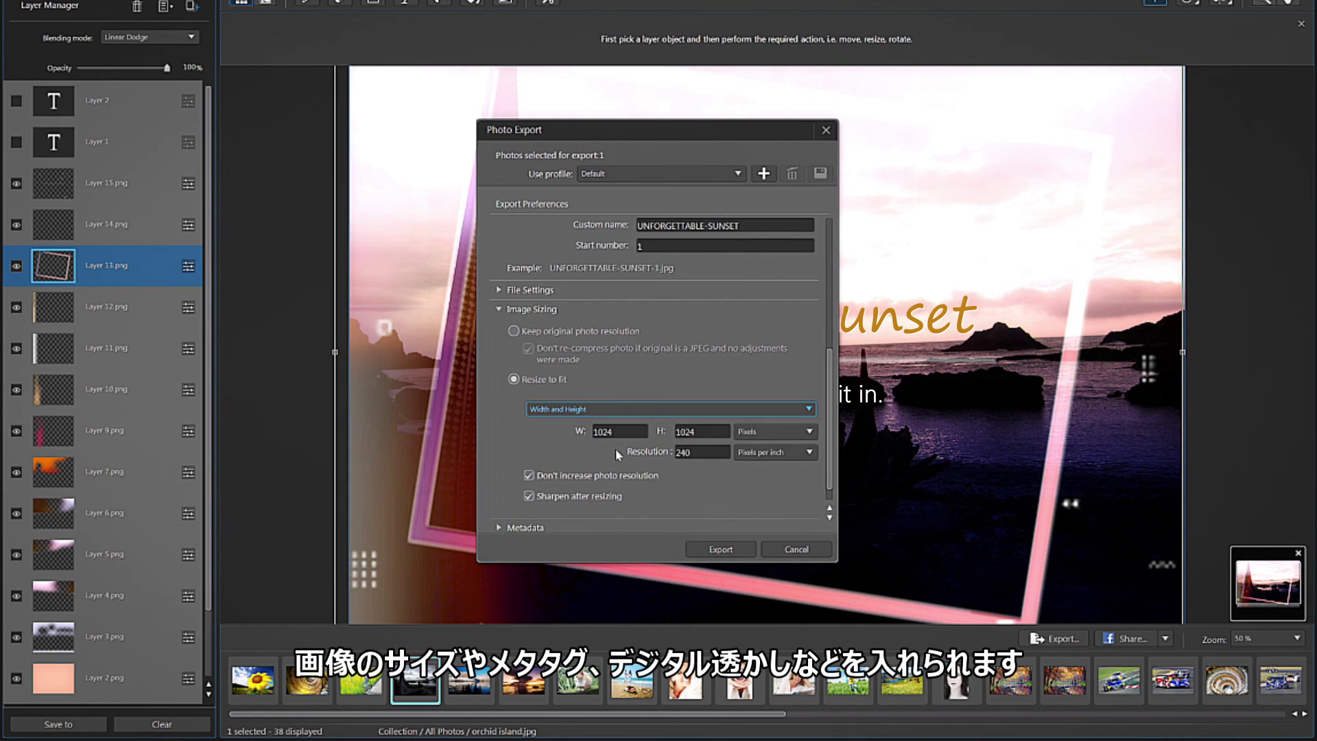
- Include copyright info in the export metadata and turn on the watermark
click(499, 526)
click(511, 478)
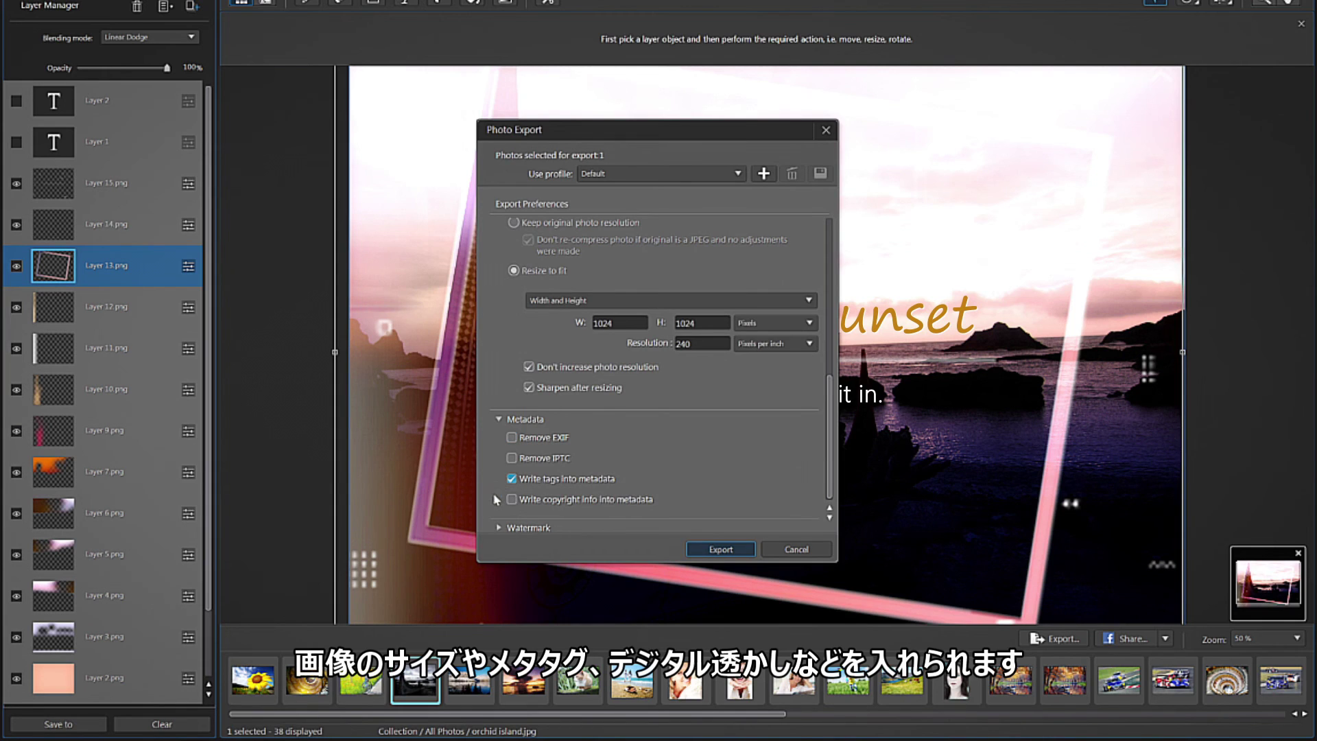
click(500, 527)
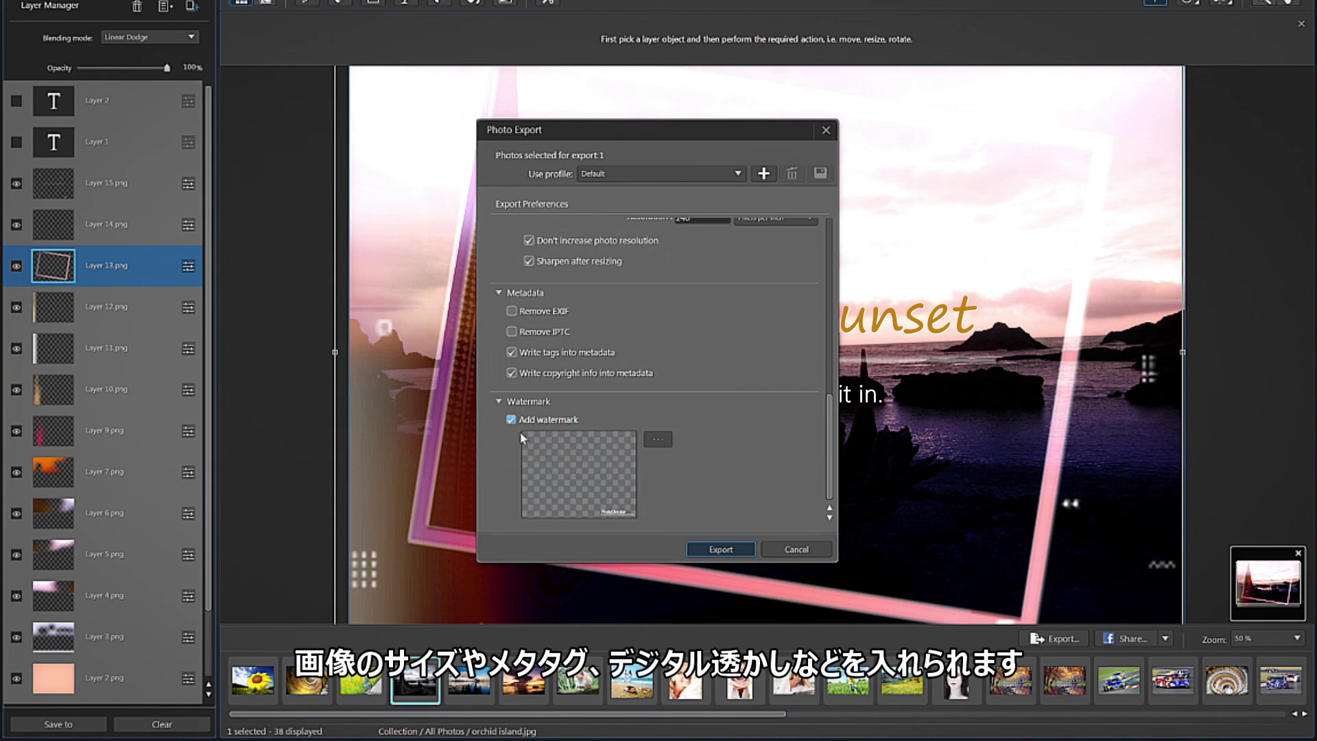